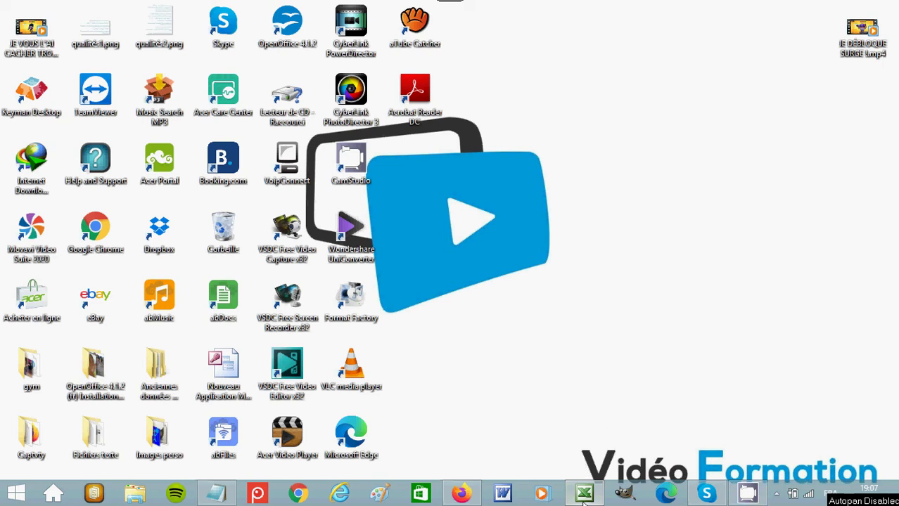
Bring up the blank Classeur1 workbook in Excel from the taskbar.
click(583, 495)
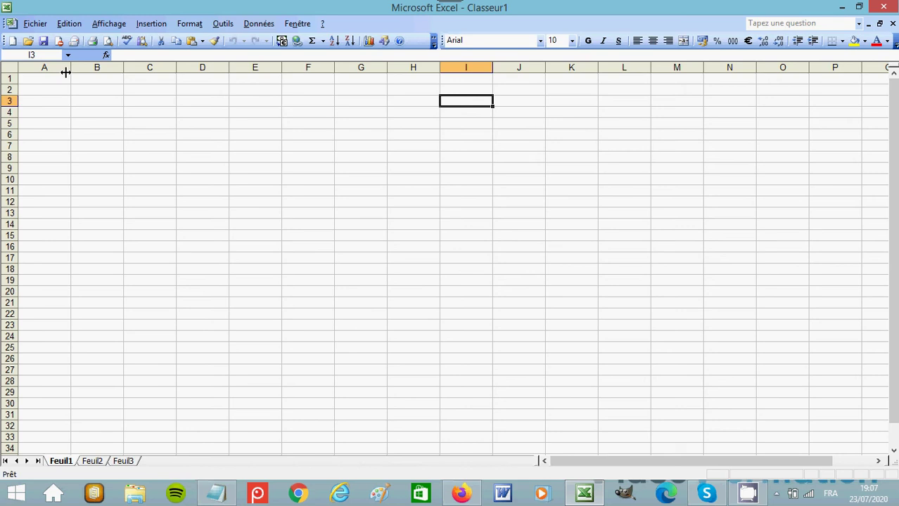
Enter the heading 'Montant en euros' in A1 and autofit column A to it.
click(42, 77)
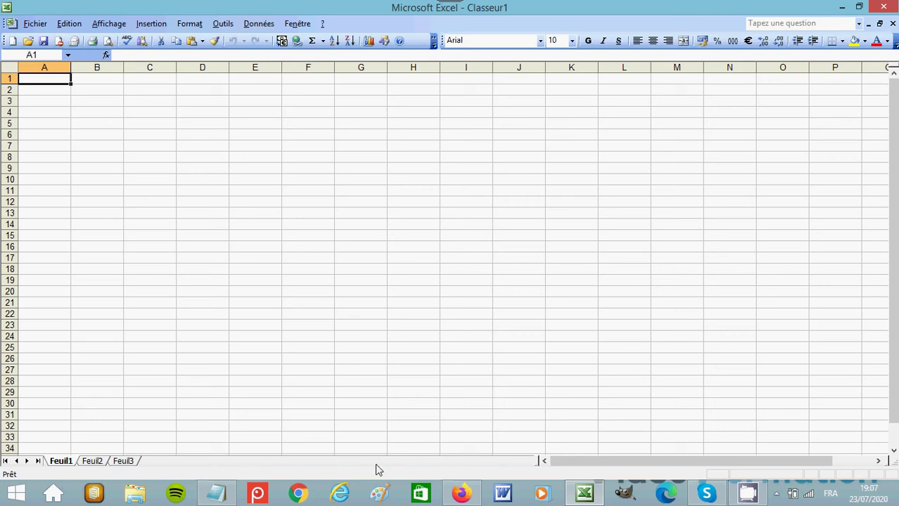
text(Mo)
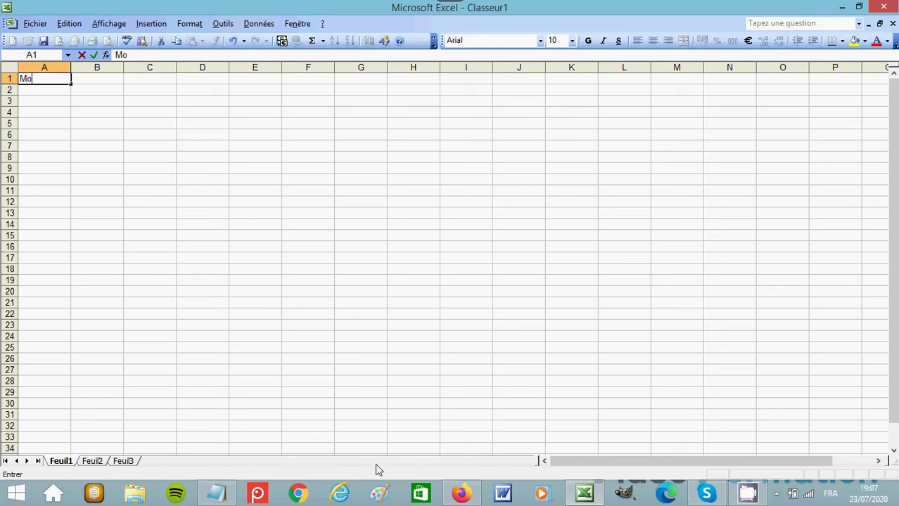
text(nta)
text(nt en eu)
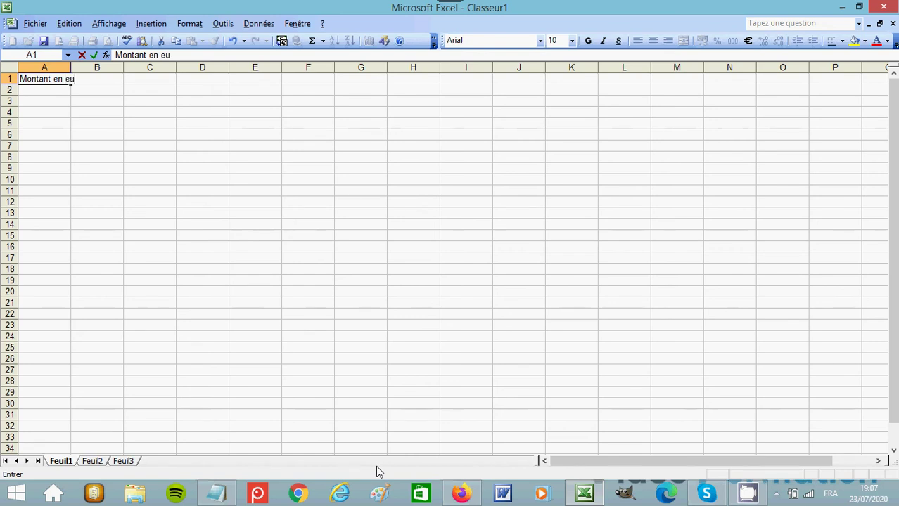
text(ros)
click(85, 135)
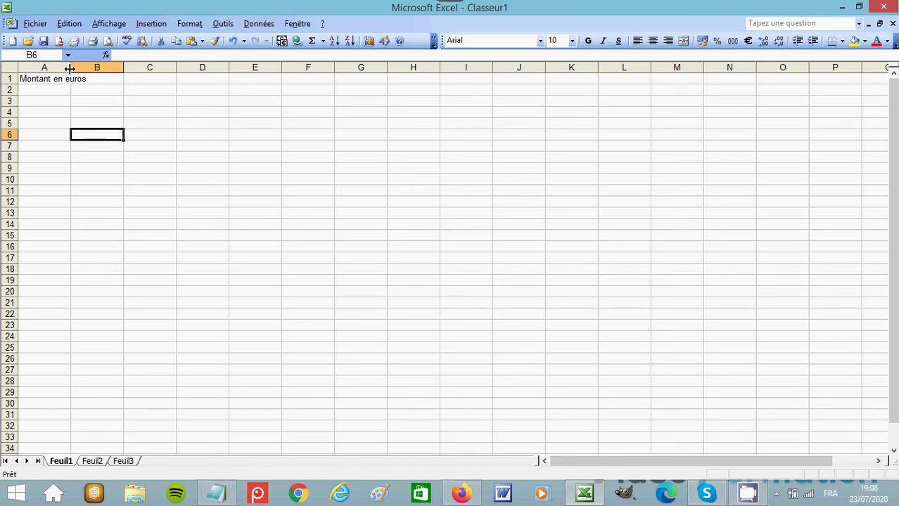
drag(70, 68, 75, 68)
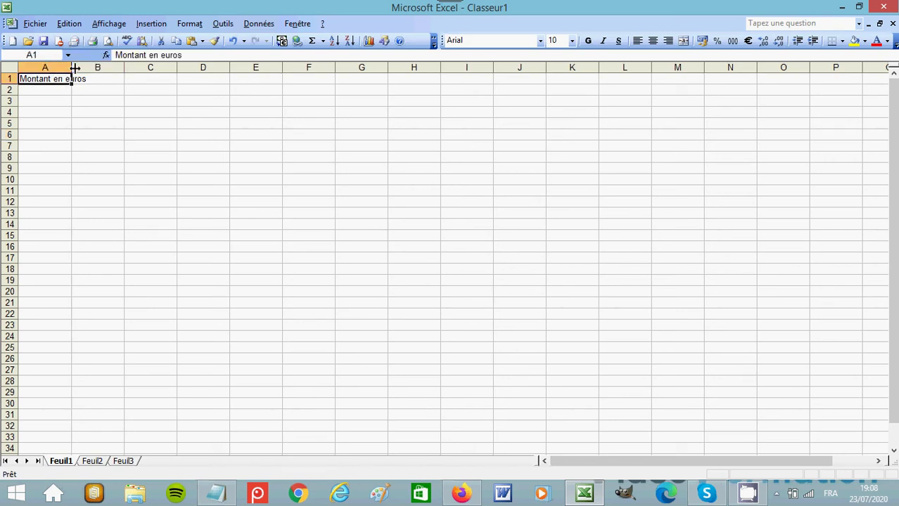
double_click(71, 67)
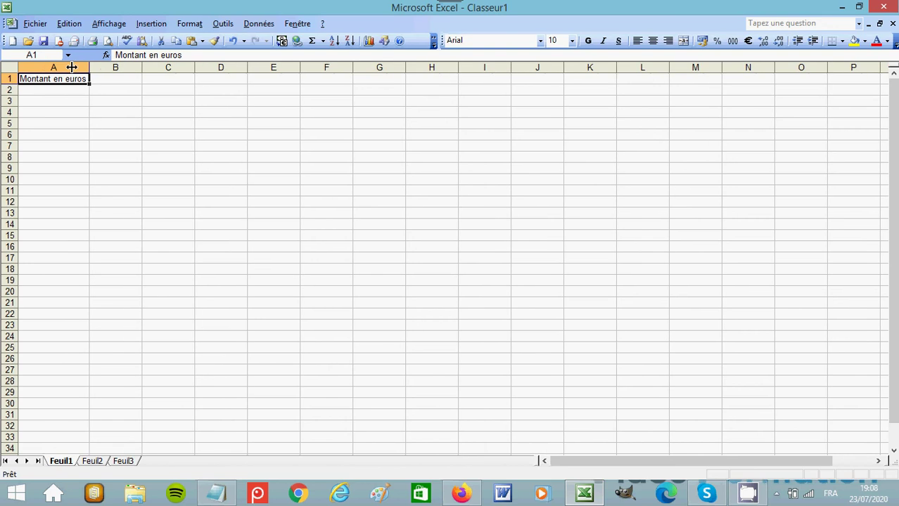
Enter 'Montant en dollars' in B1, fixing the missing l, and widen column B to fit.
click(114, 78)
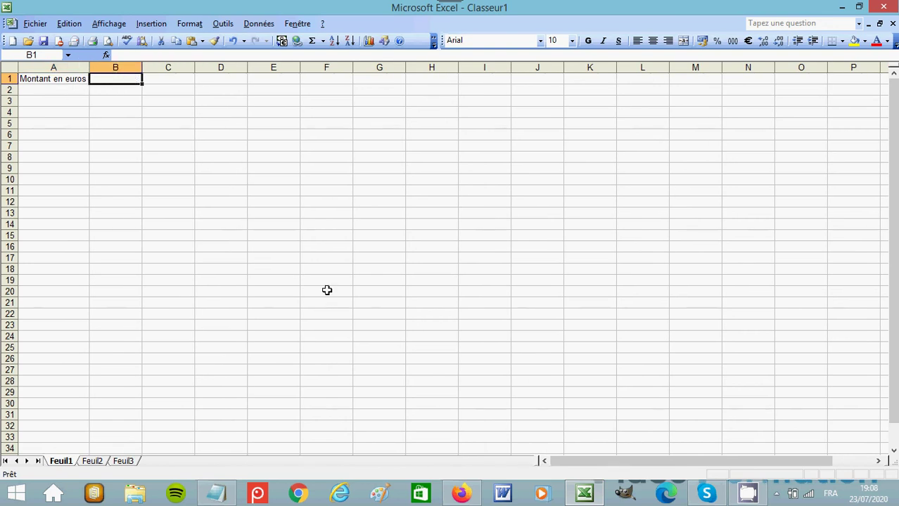
text(Mo)
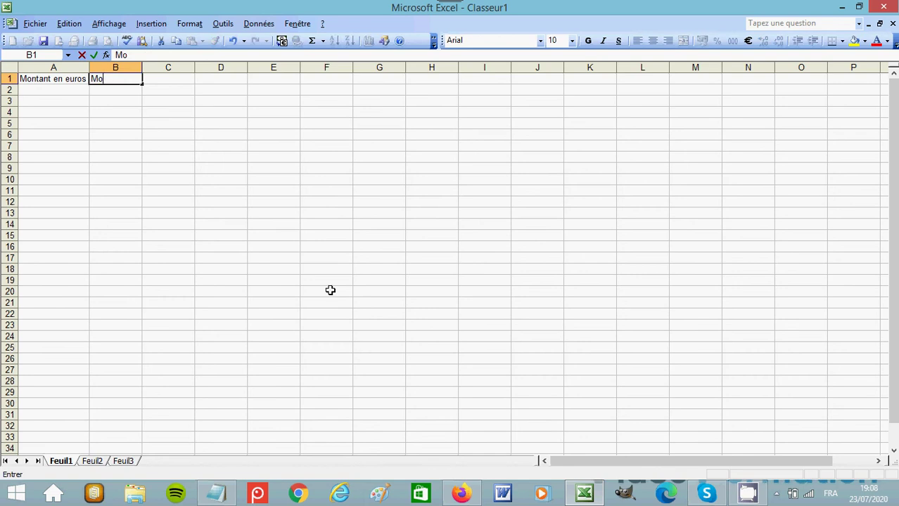
text(ntant )
text(en)
text( dolars)
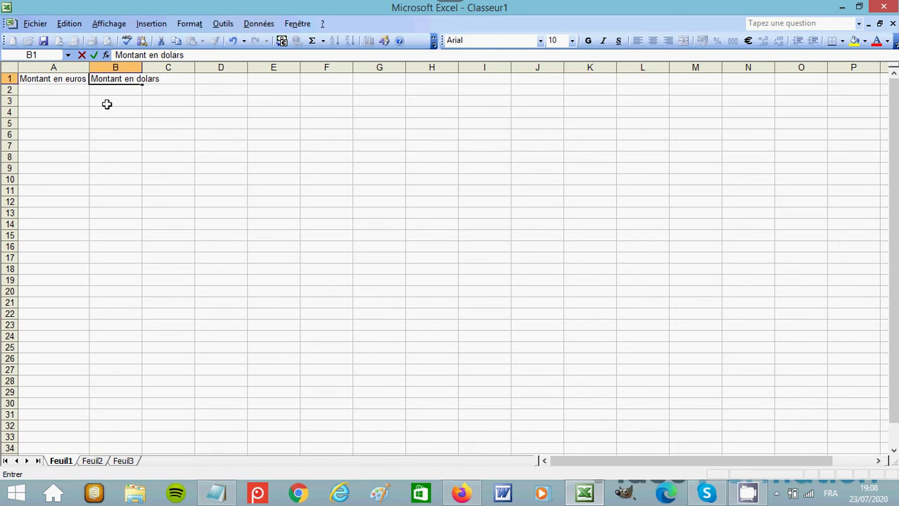
click(143, 78)
text(l)
click(170, 111)
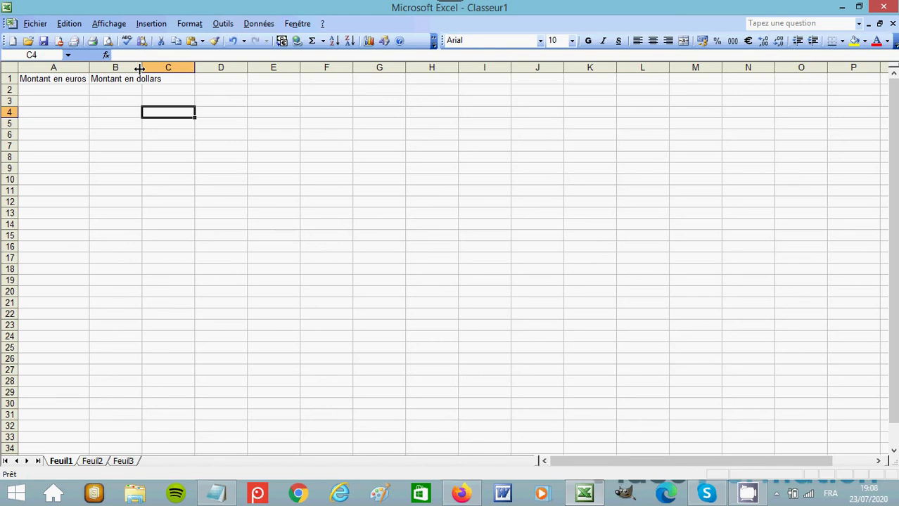
drag(140, 68, 141, 68)
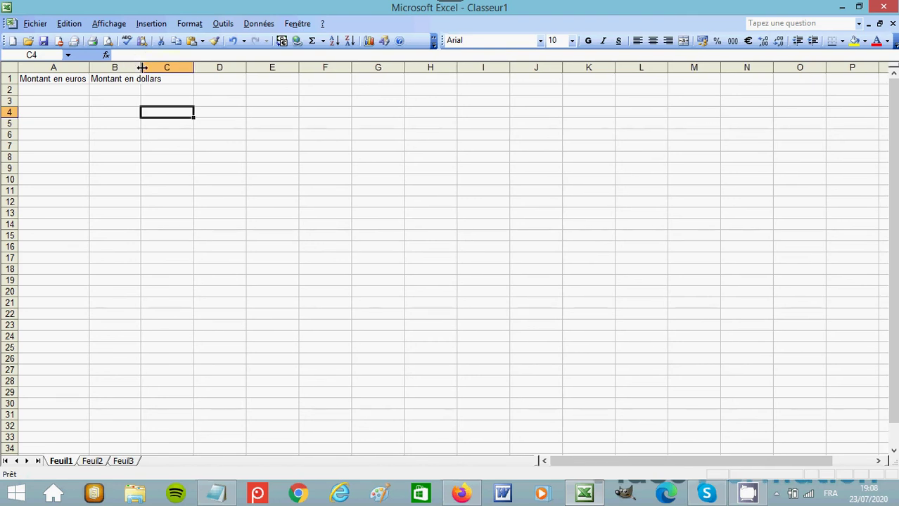
click(144, 77)
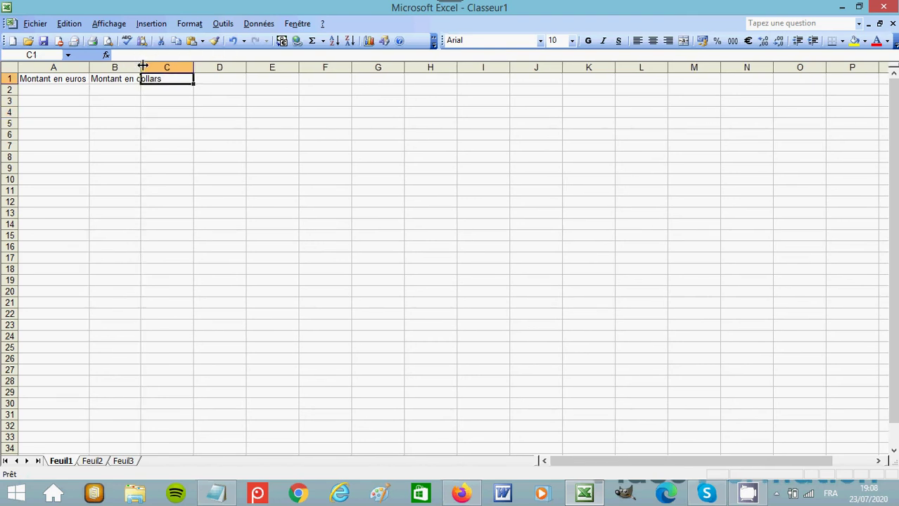
drag(141, 64, 165, 63)
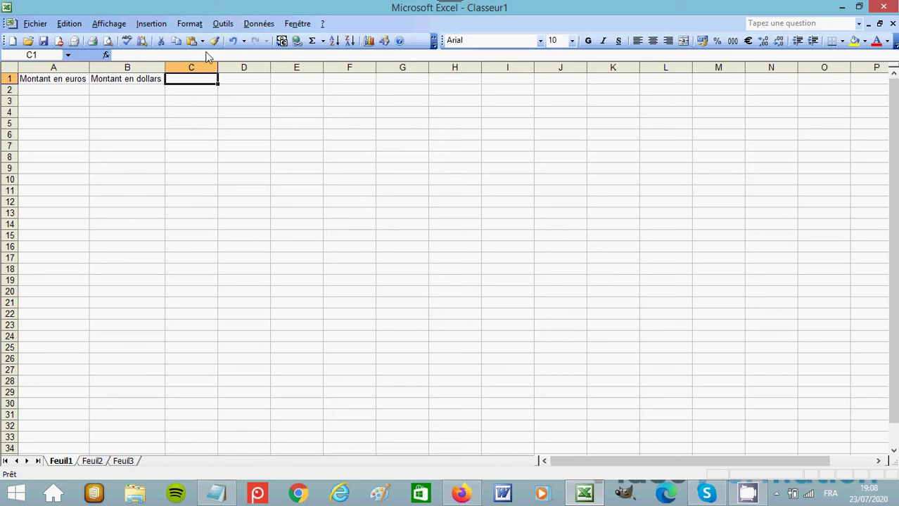
Enter 'Montant en Francs français' in C1 and autofit column C to the heading.
click(195, 95)
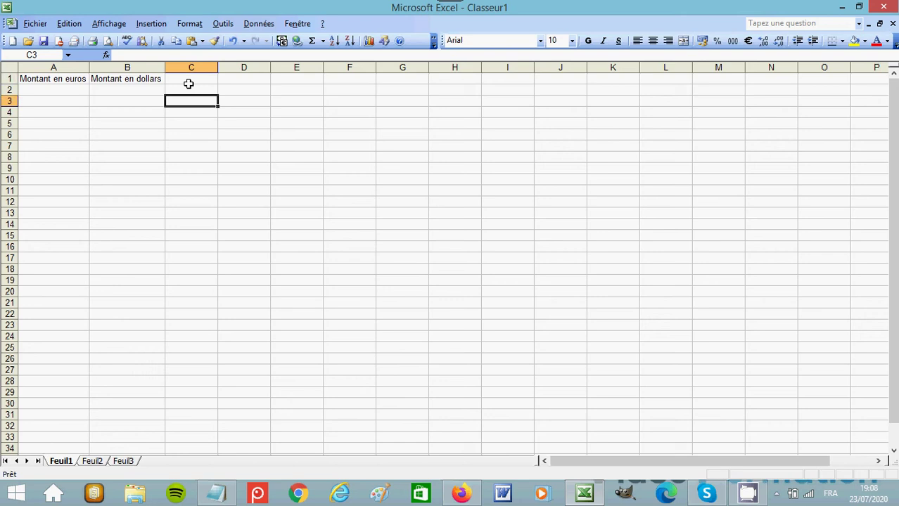
click(188, 81)
text(M)
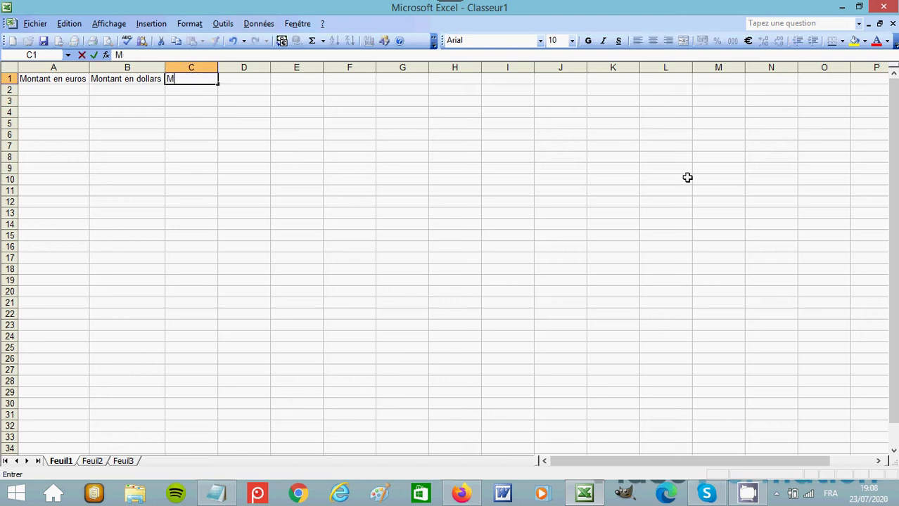
text(ontant )
text(en Fr)
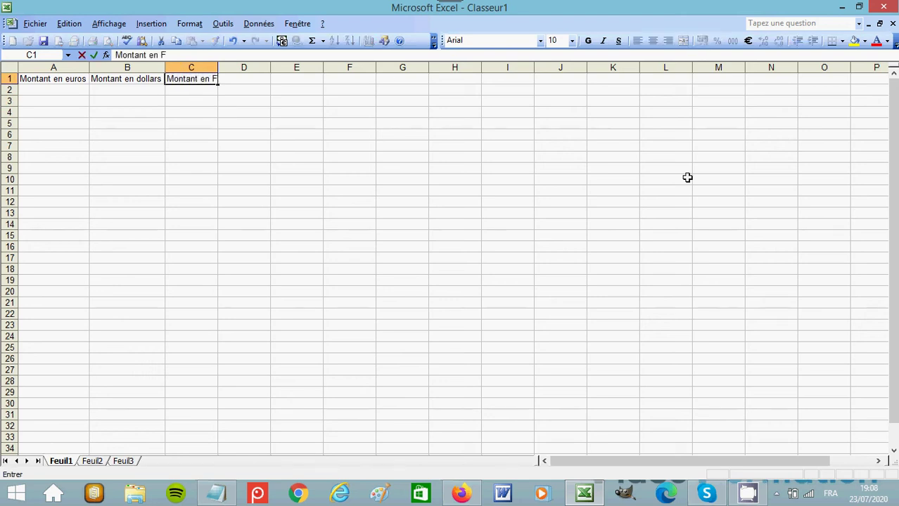
text(ancs fr)
text(anç)
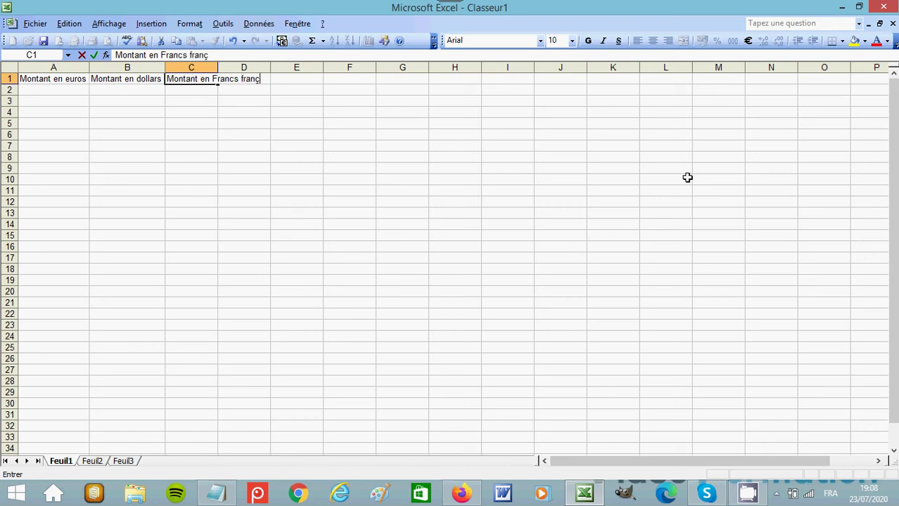
text(ais)
click(196, 117)
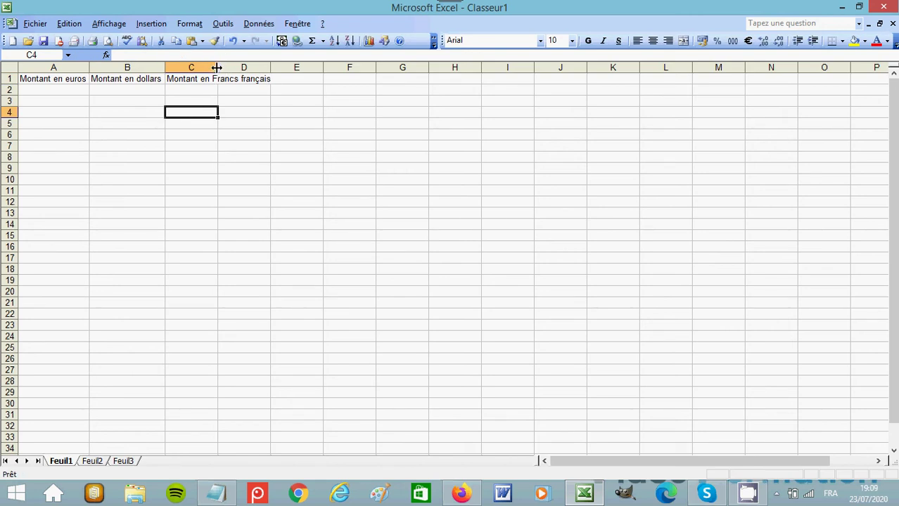
double_click(218, 67)
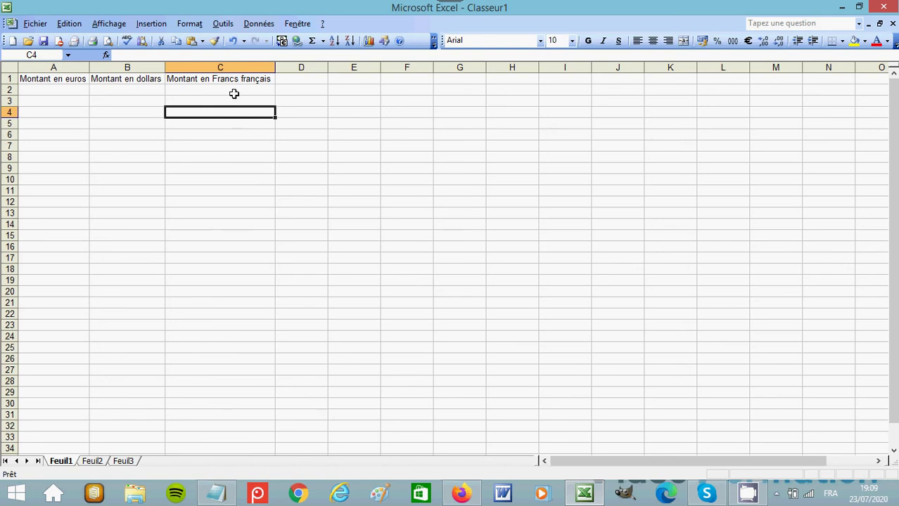
click(234, 94)
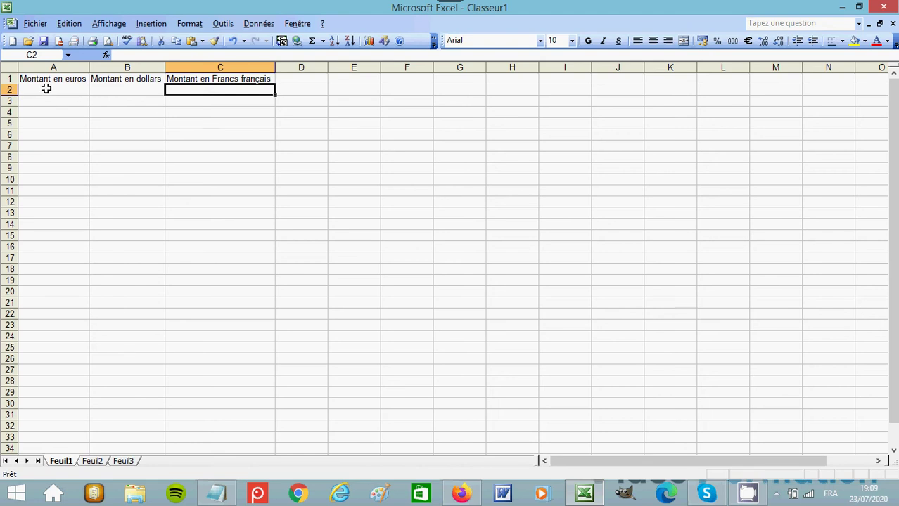
click(45, 89)
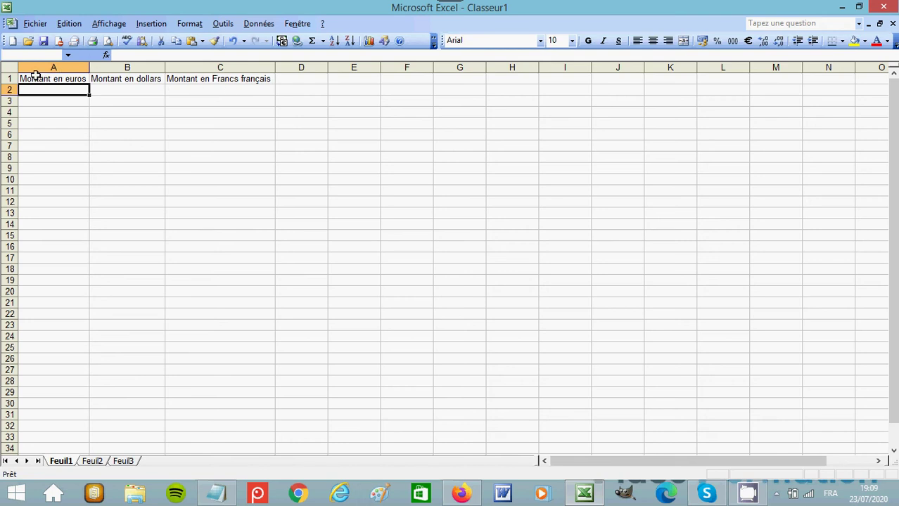
click(55, 121)
click(39, 88)
Enter 50, 15,65 and 25 across A2:C2, then begin typing 67,14 in A3.
text(50)
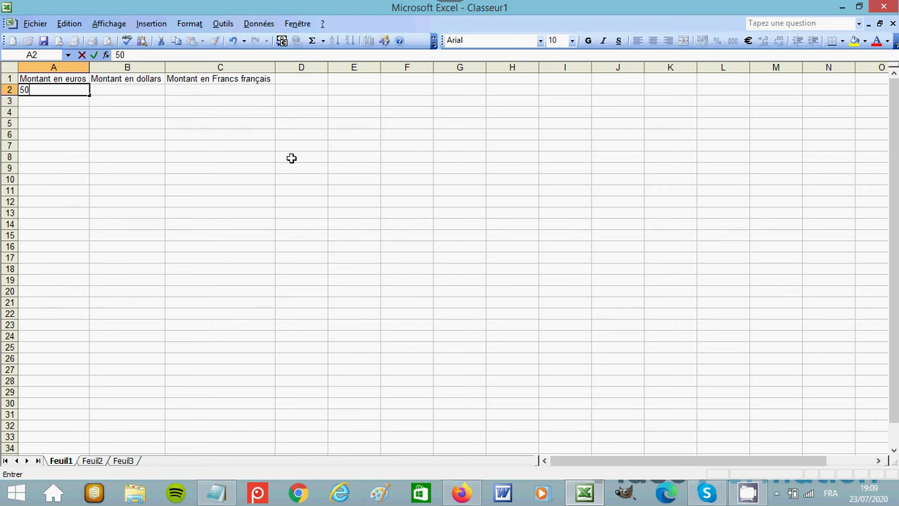
click(144, 90)
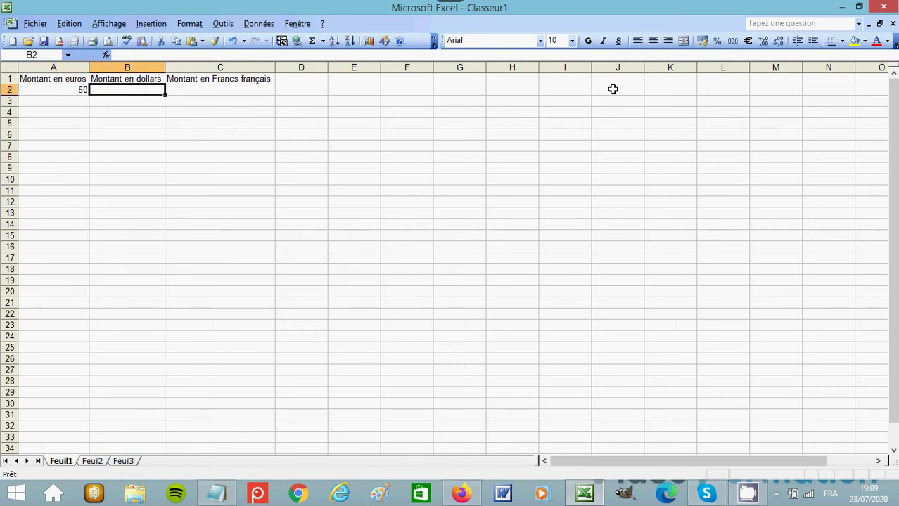
text(15,)
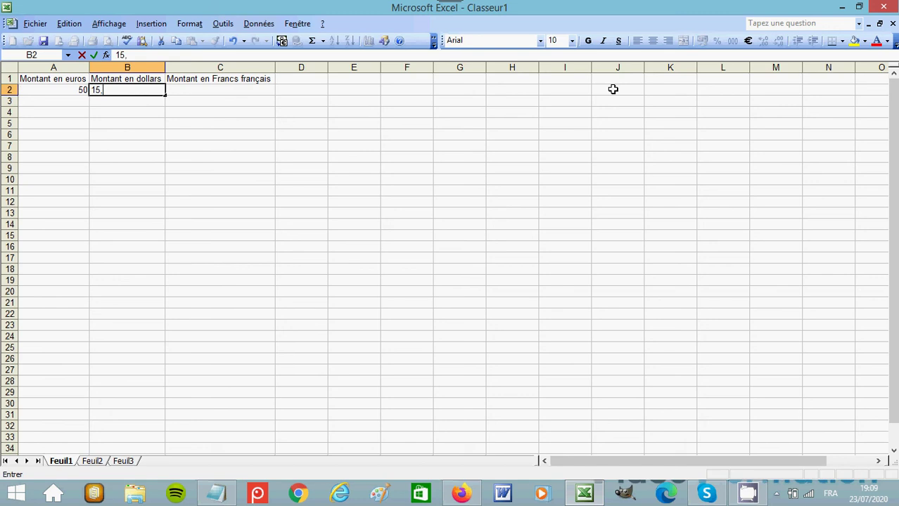
text(è)
text(6)
text(5)
drag(220, 89, 220, 101)
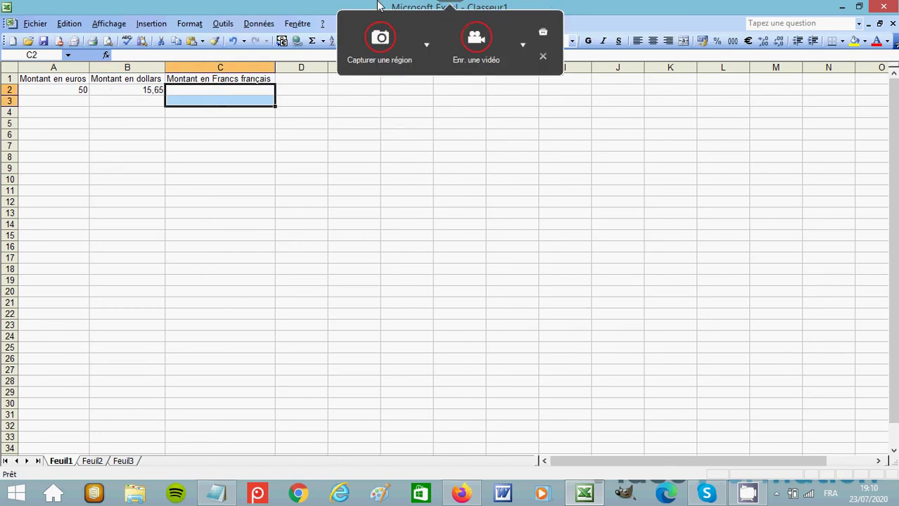
click(206, 90)
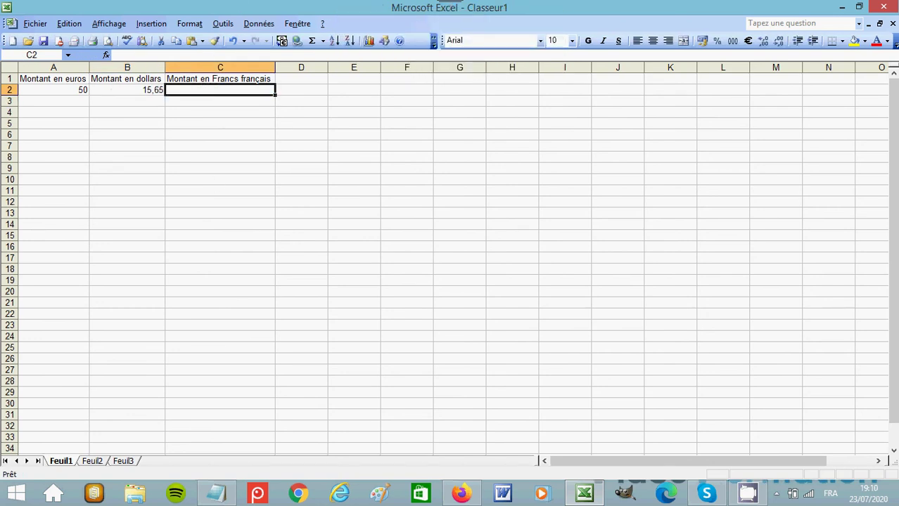
text(25)
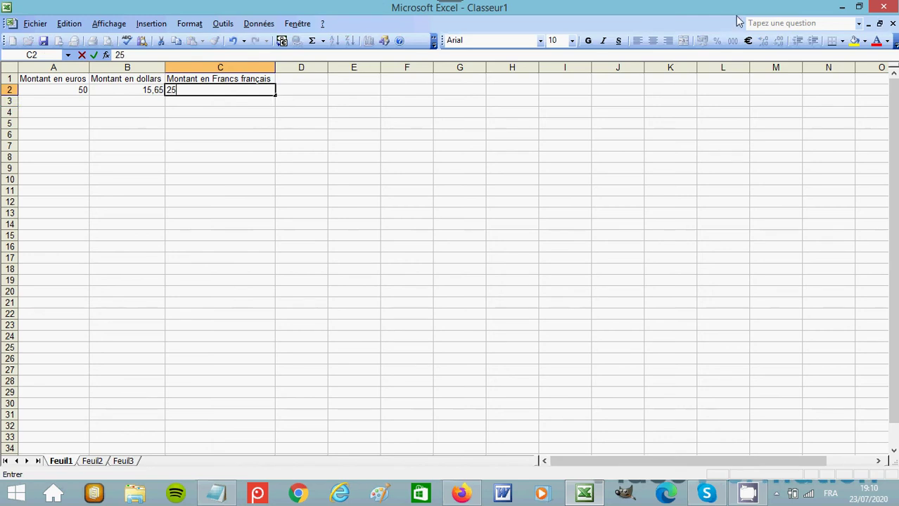
click(52, 101)
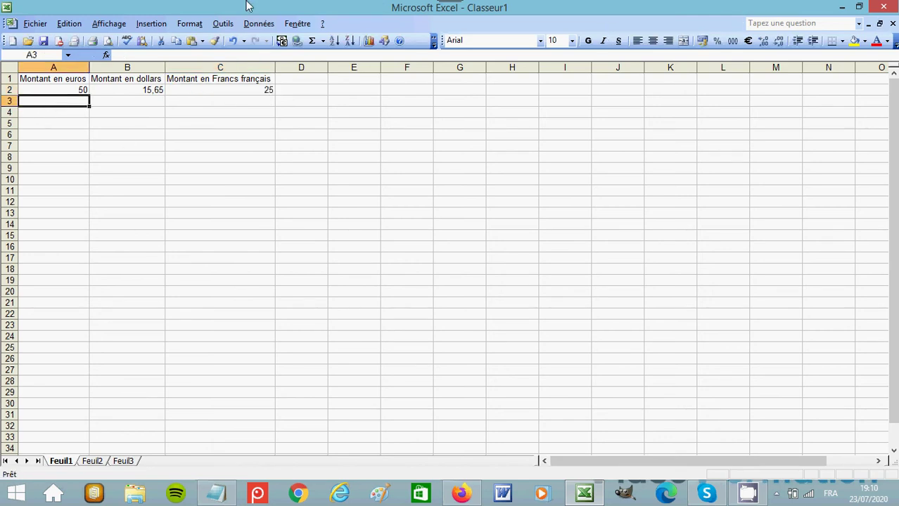
text(67)
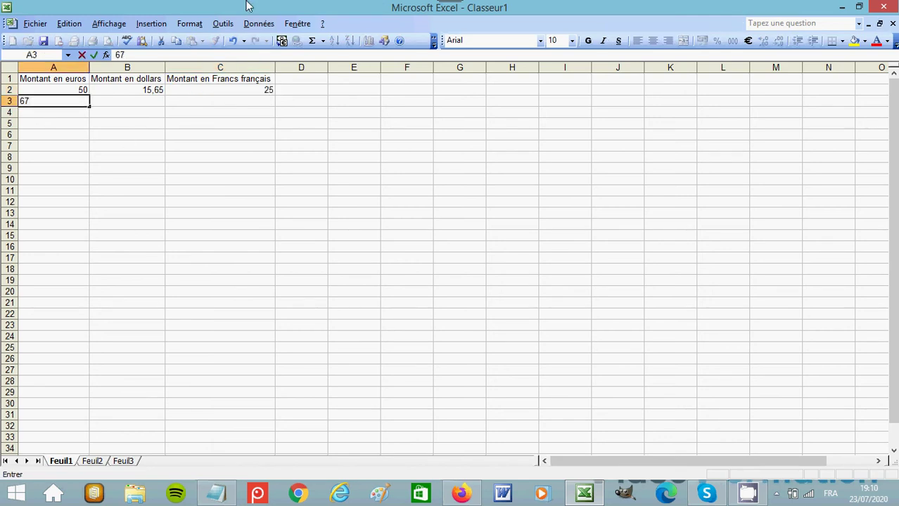
text(,14)
Enter 45,65 in B3 and 34,35 in C3 to finish the second row of amounts.
click(111, 100)
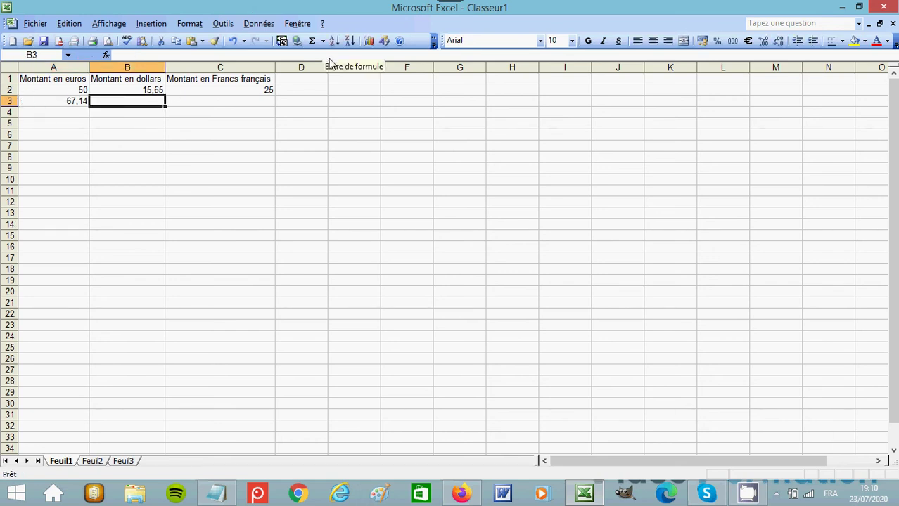
text(45,65)
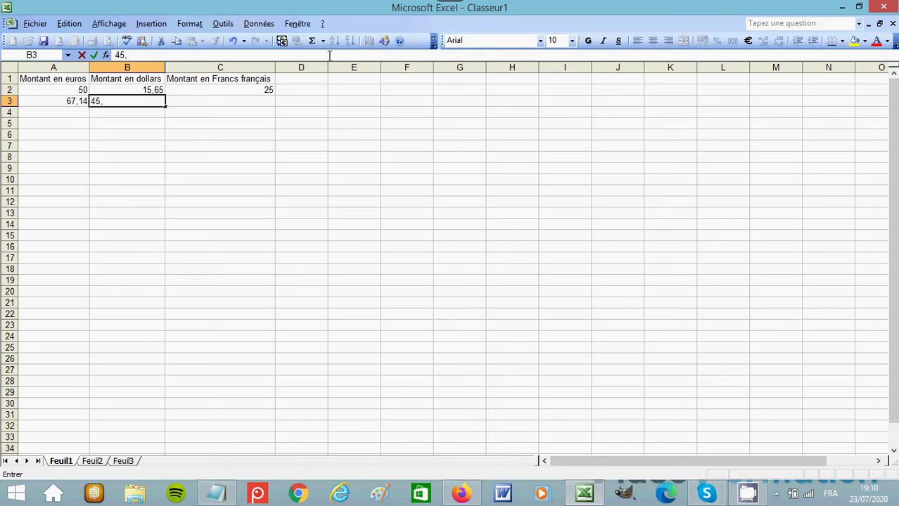
click(239, 100)
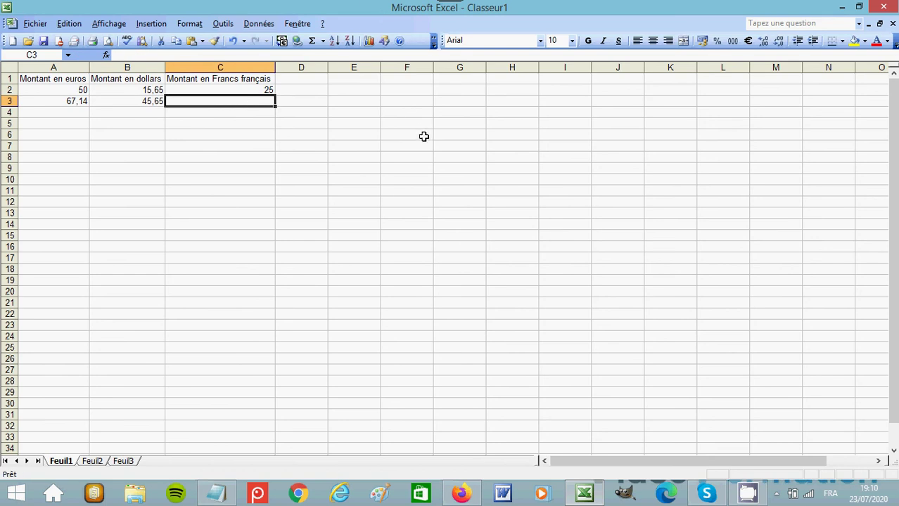
text(34,35)
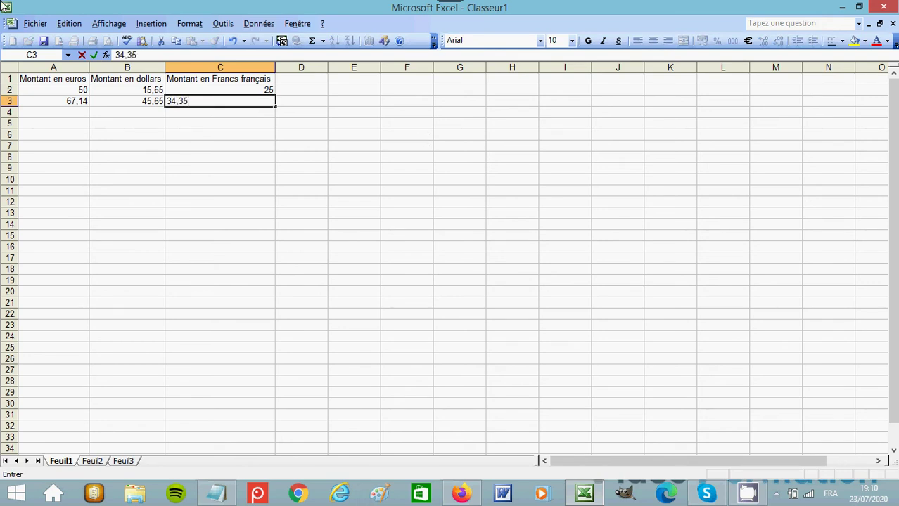
drag(232, 177, 227, 168)
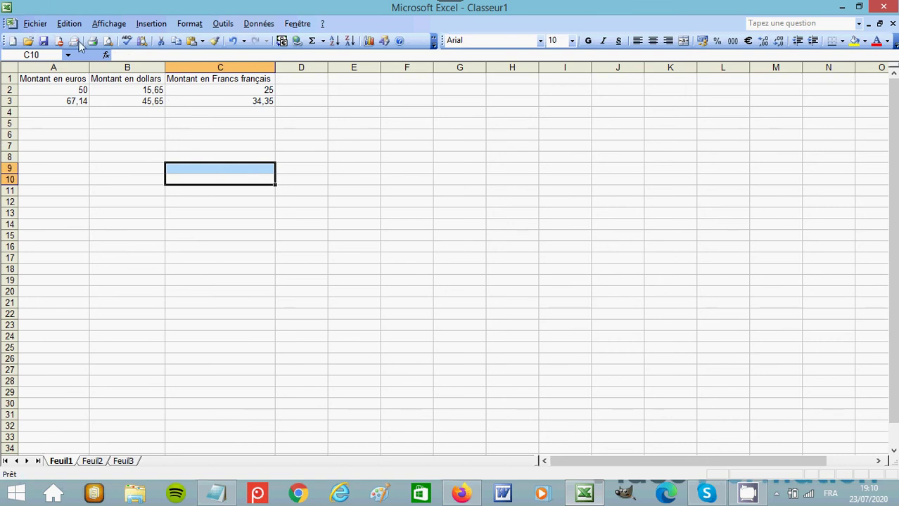
Apply the Monétaire style to A1:C3 via Format > Style, showing amounts like 50,00 €.
drag(28, 79, 246, 101)
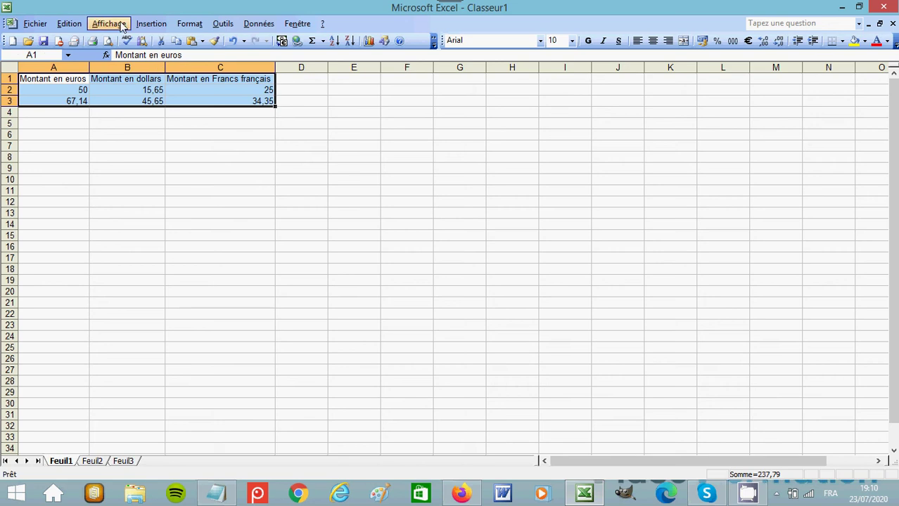
click(191, 24)
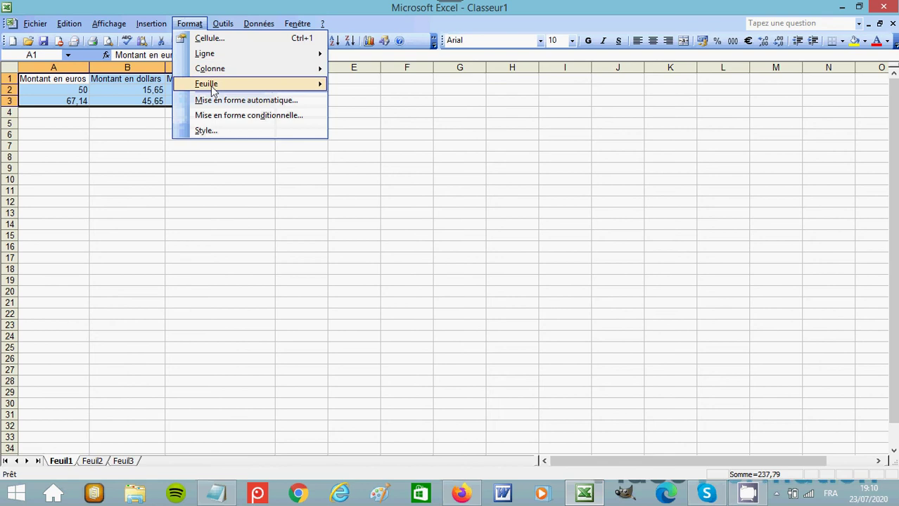
click(206, 131)
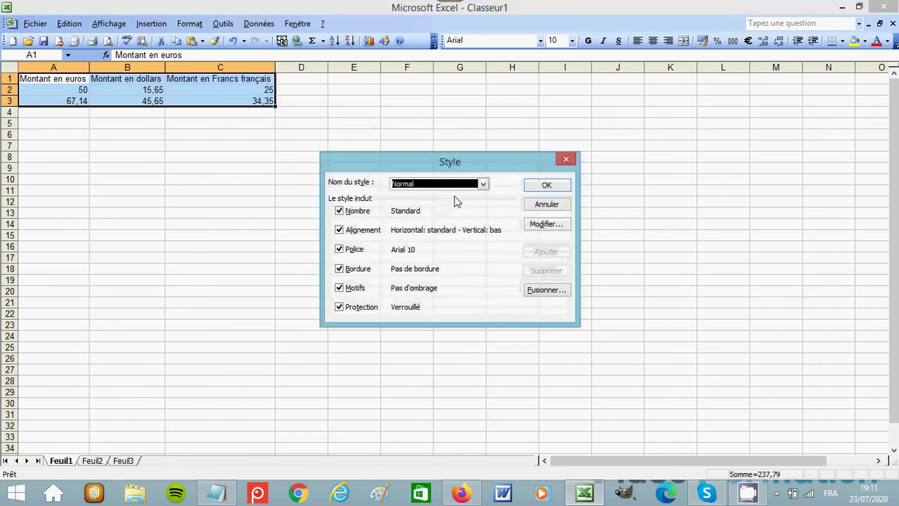
click(484, 185)
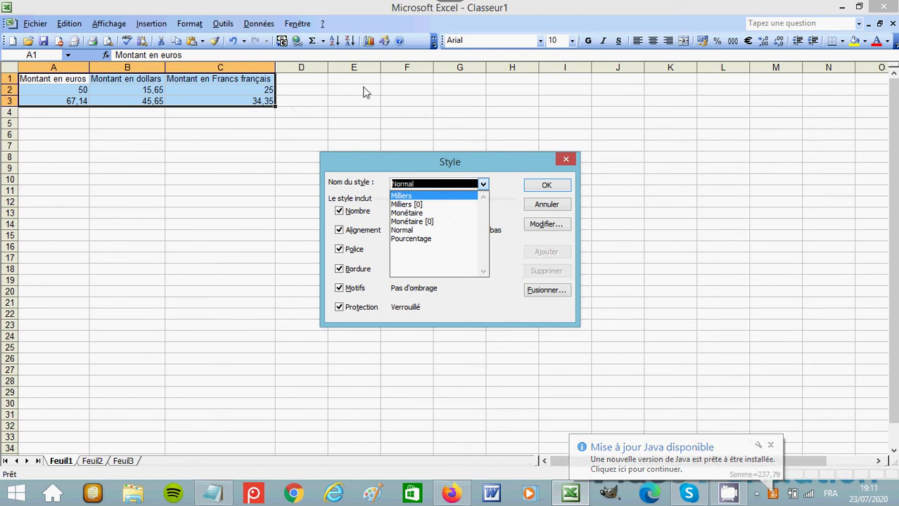
click(417, 214)
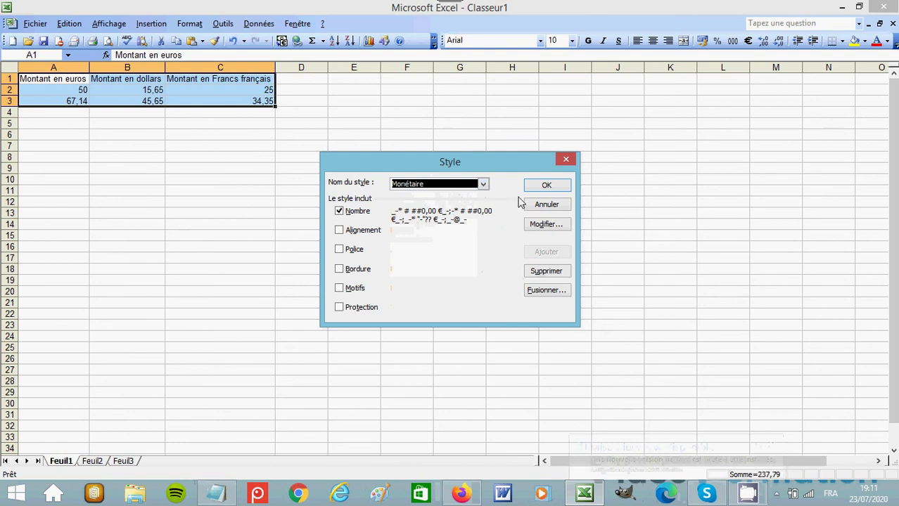
click(545, 187)
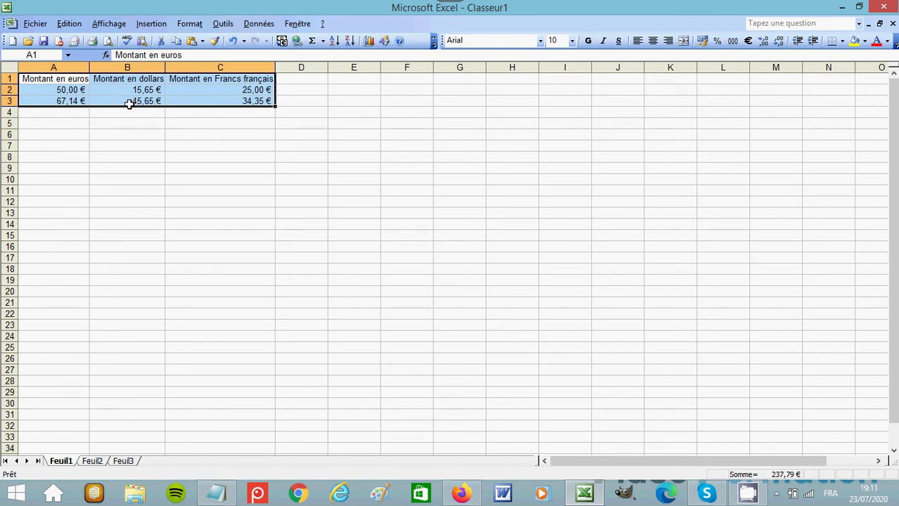
Open the Format de cellule dialog for cell B2.
click(129, 118)
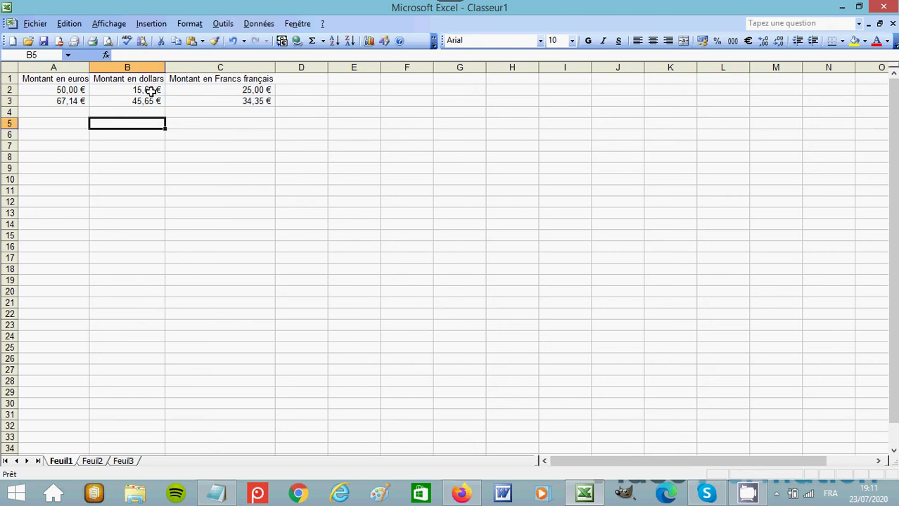
click(151, 92)
right_click(151, 91)
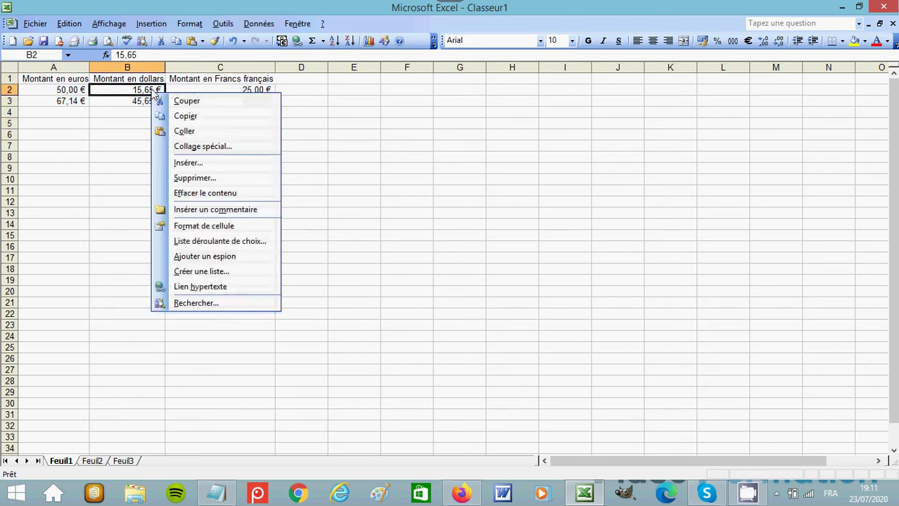
click(237, 226)
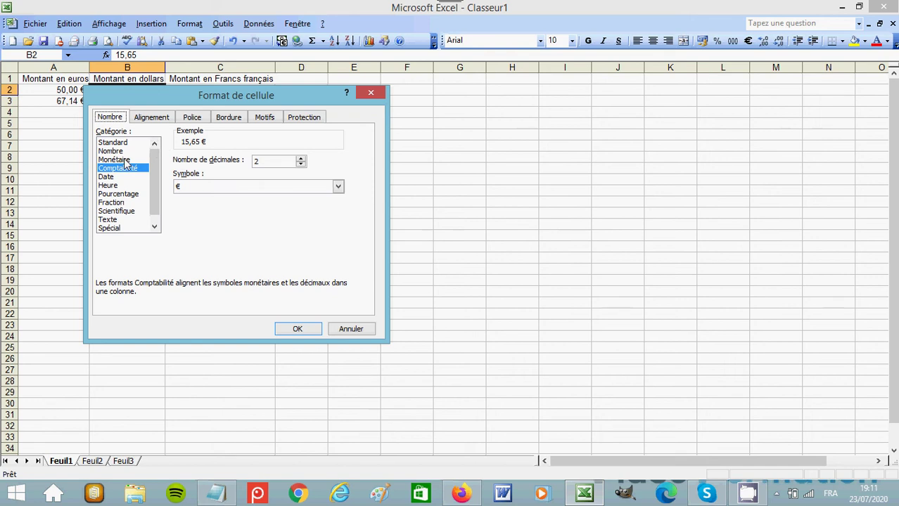
Format B2 as Monétaire with the $ Anglais (États-Unis) symbol so it reads $15,65.
click(115, 159)
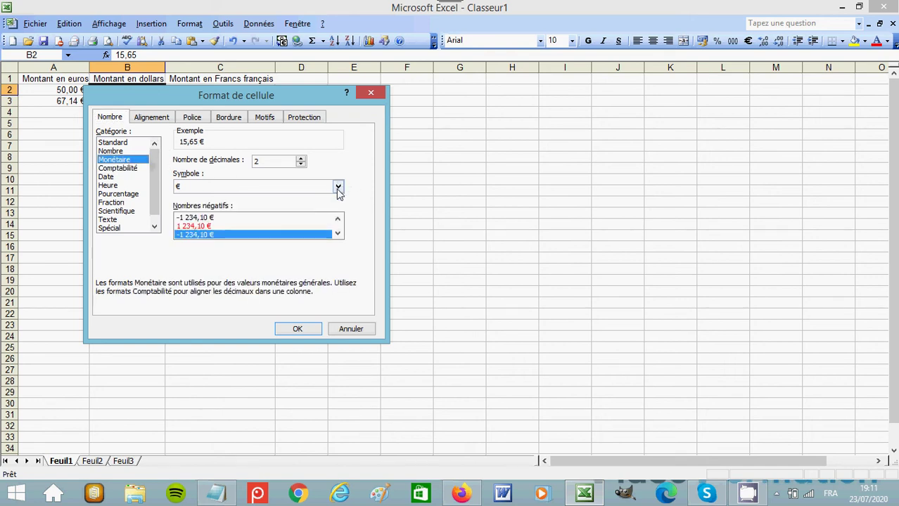
click(338, 187)
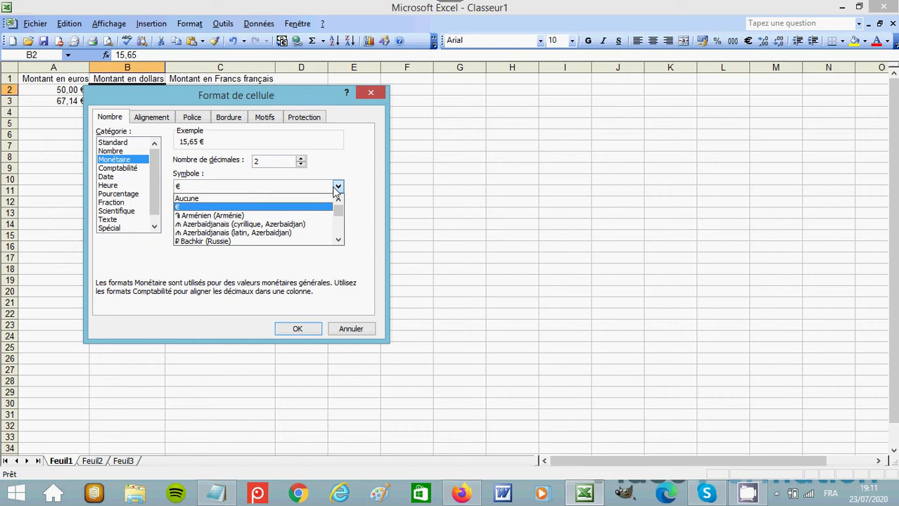
click(340, 241)
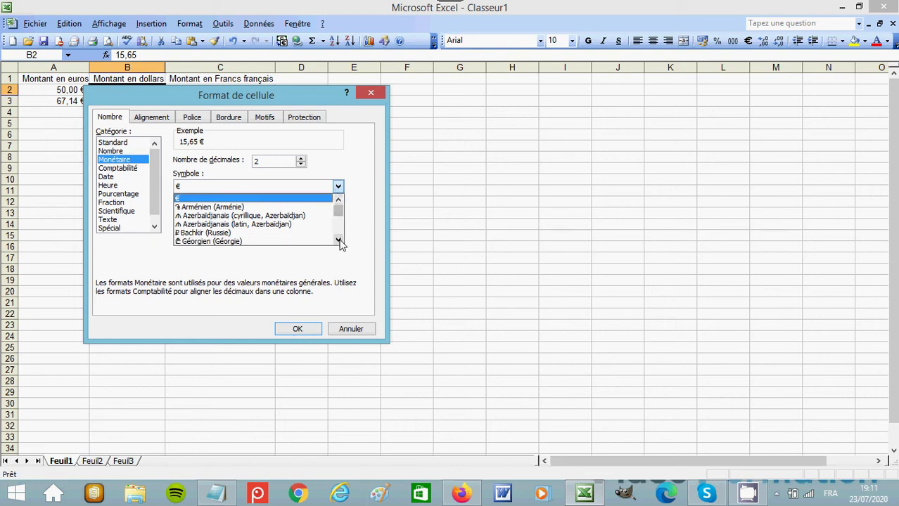
click(340, 241)
click(339, 240)
click(338, 239)
click(339, 240)
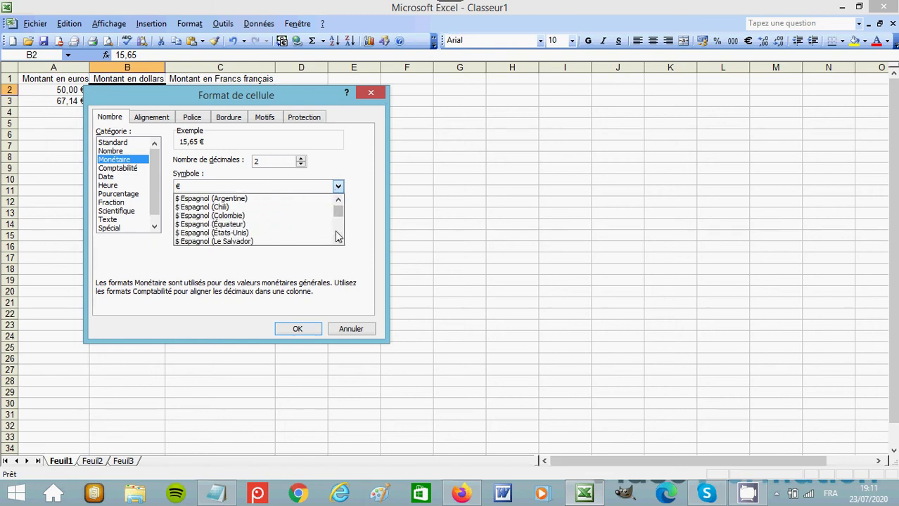
click(339, 199)
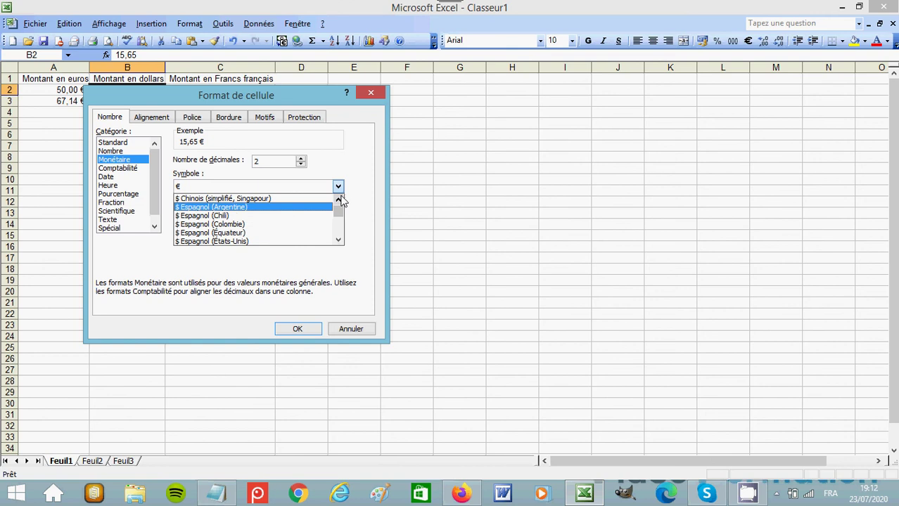
click(339, 200)
click(339, 200)
click(339, 200)
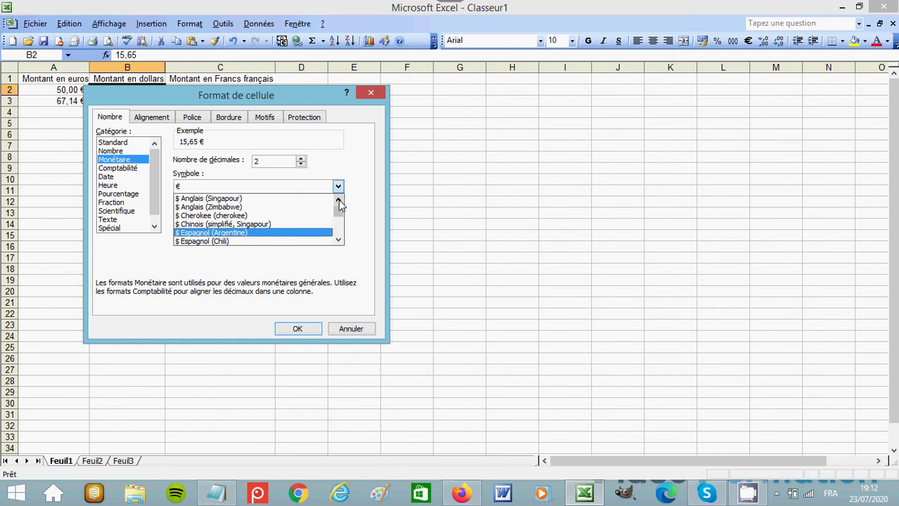
click(339, 200)
click(339, 200)
click(339, 201)
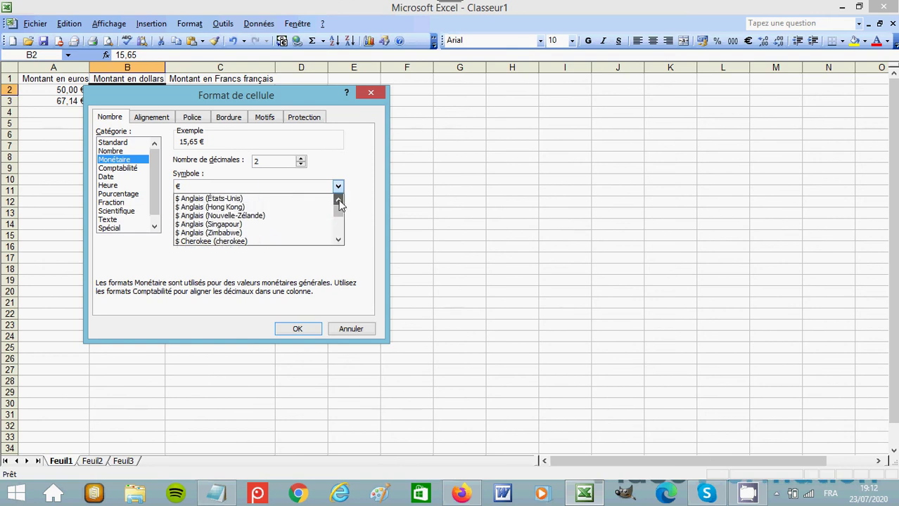
click(339, 200)
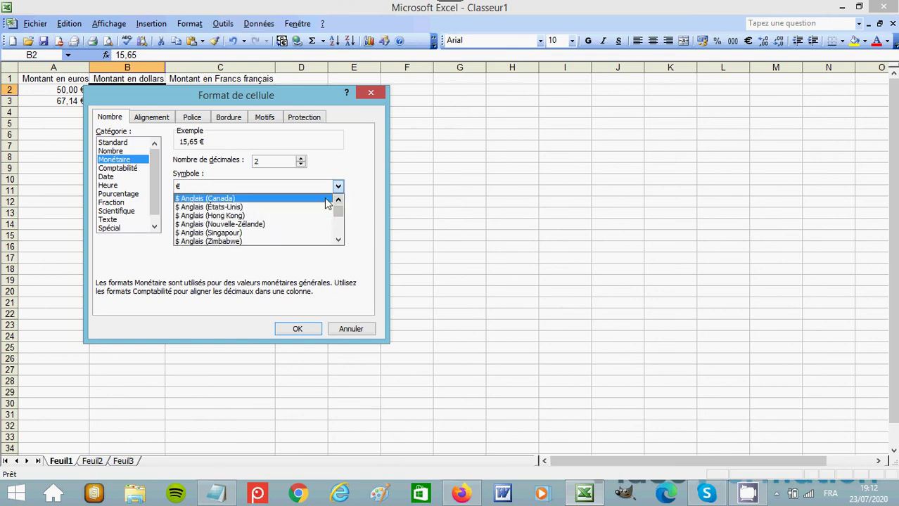
click(215, 209)
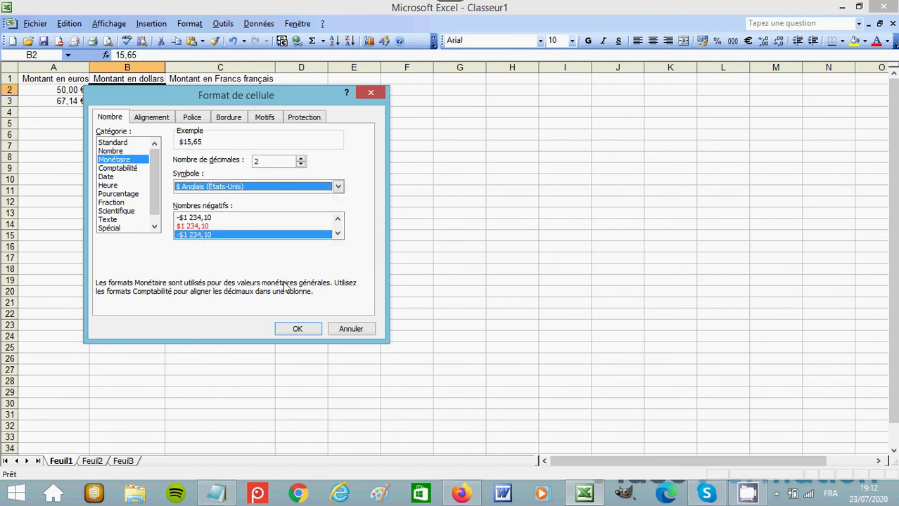
click(304, 328)
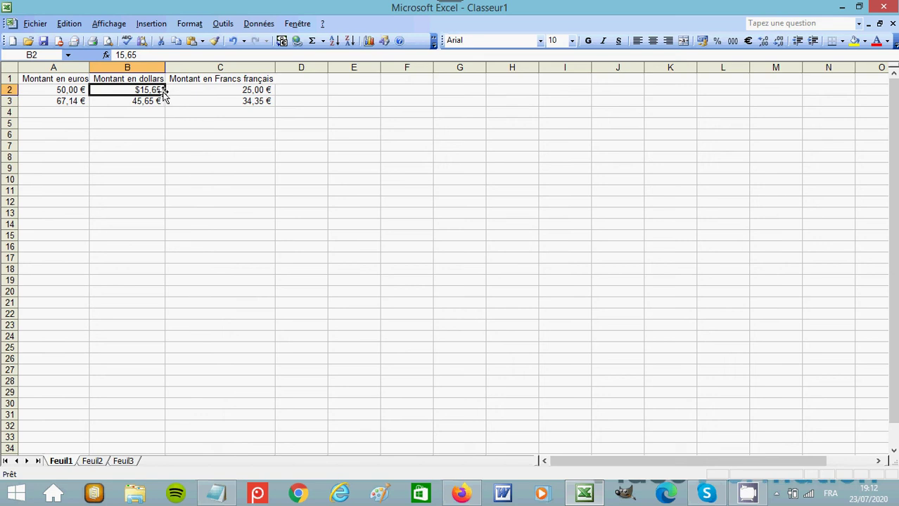
Fill B2's dollar formatting down into cell B3.
drag(165, 95, 156, 107)
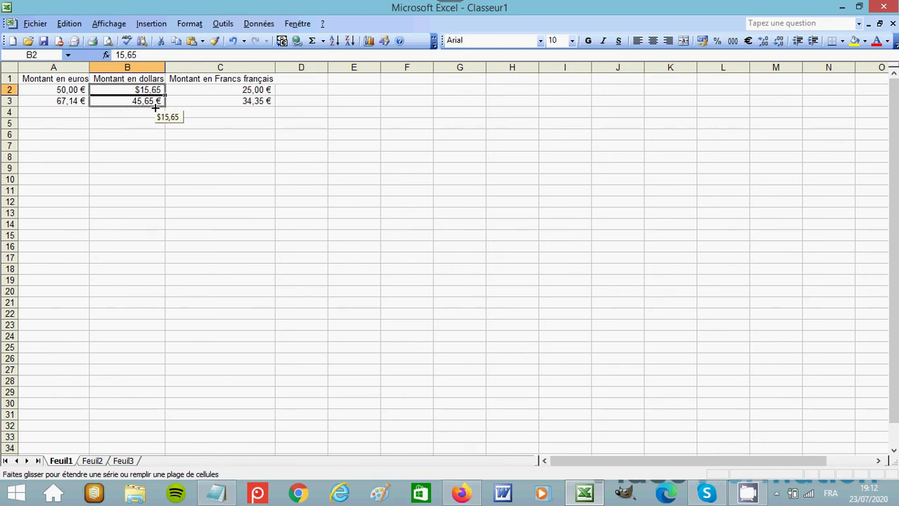
mouse_move(154, 109)
mouse_down()
mouse_move(163, 95)
mouse_move(161, 106)
mouse_up()
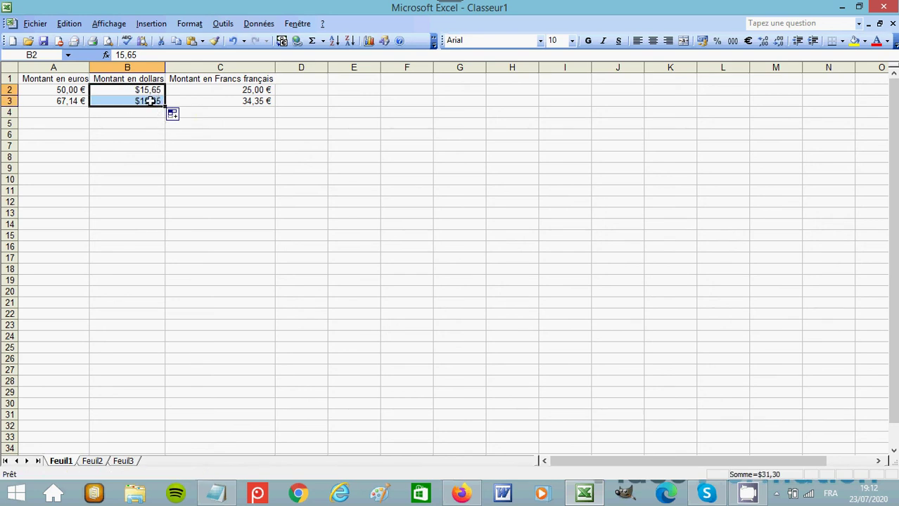
click(149, 103)
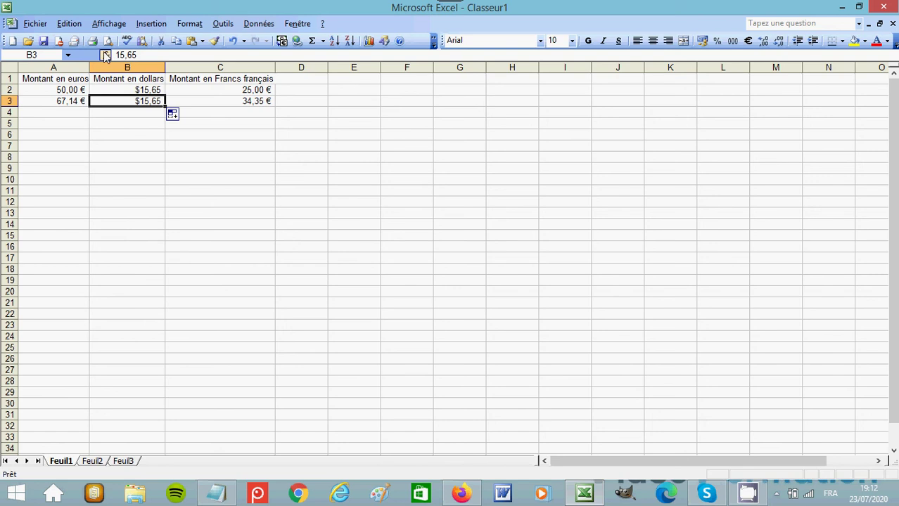
Change B3's amount from 15,65 to 45,65 in the formula bar, giving $45,65.
click(124, 55)
drag(125, 55, 116, 55)
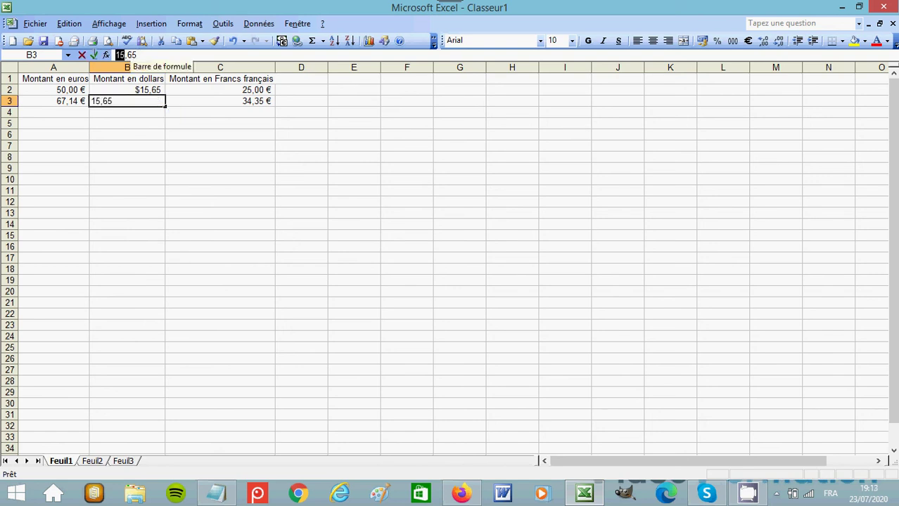
text(4)
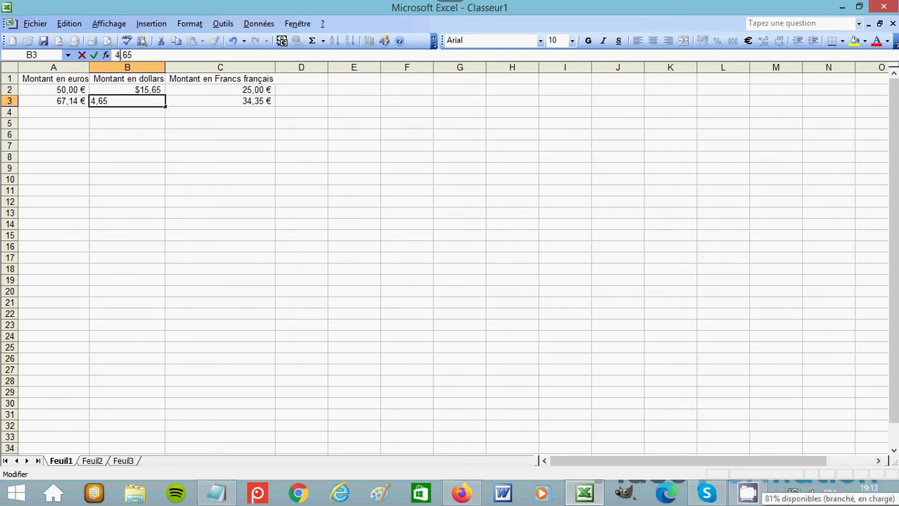
text(5)
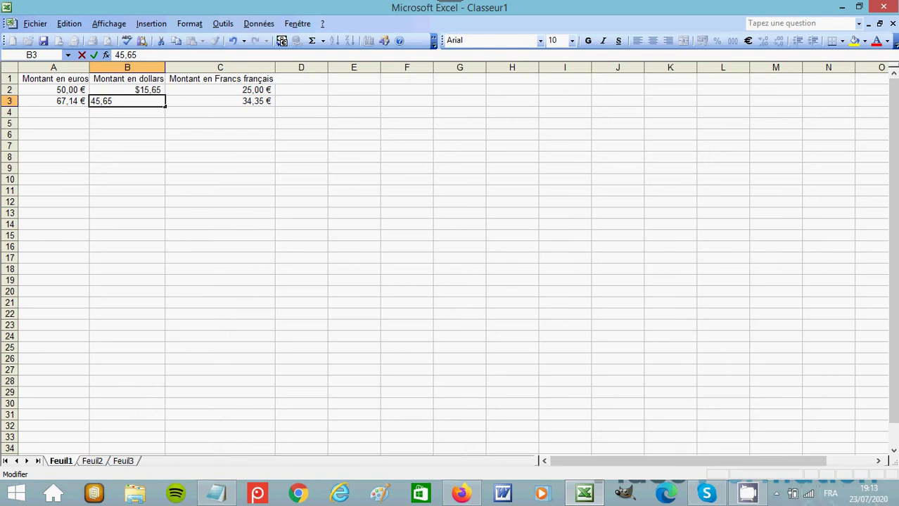
click(128, 133)
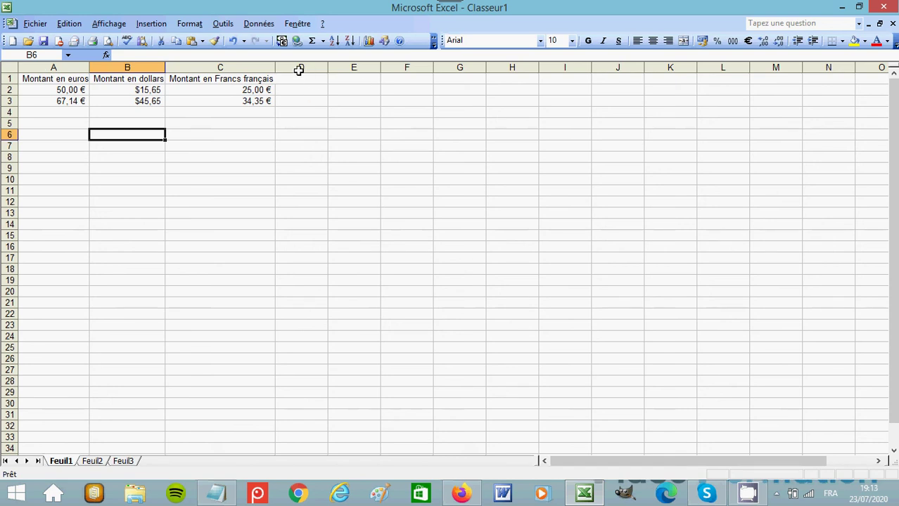
Open Format de cellule for the 25,00 € franc amount in C2, after slightly widening column C.
drag(275, 71, 280, 71)
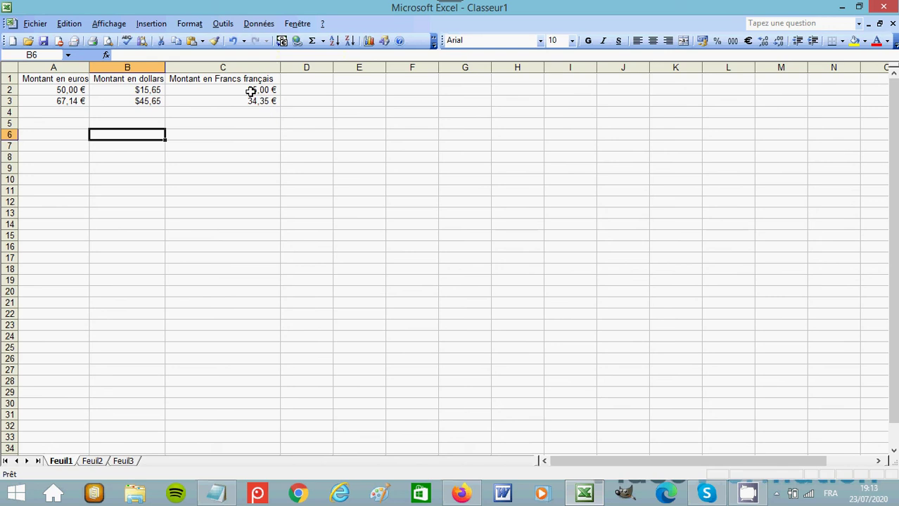
click(248, 86)
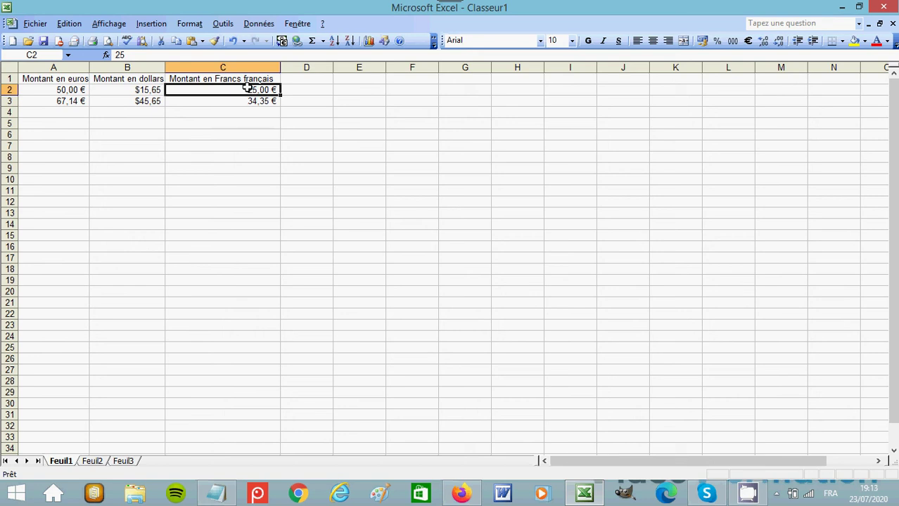
right_click(242, 89)
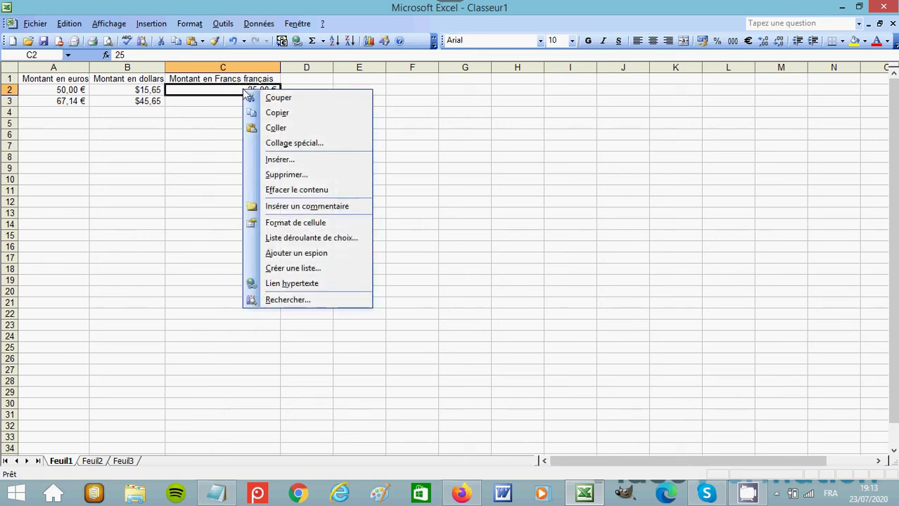
click(312, 223)
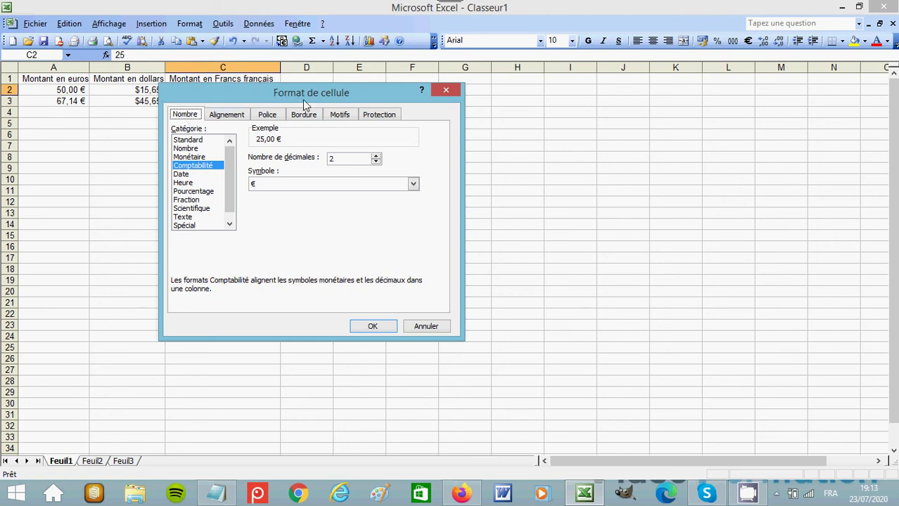
Set C2 to the Monétaire category with the $ Hawaïen (États-Unis) currency symbol.
click(196, 158)
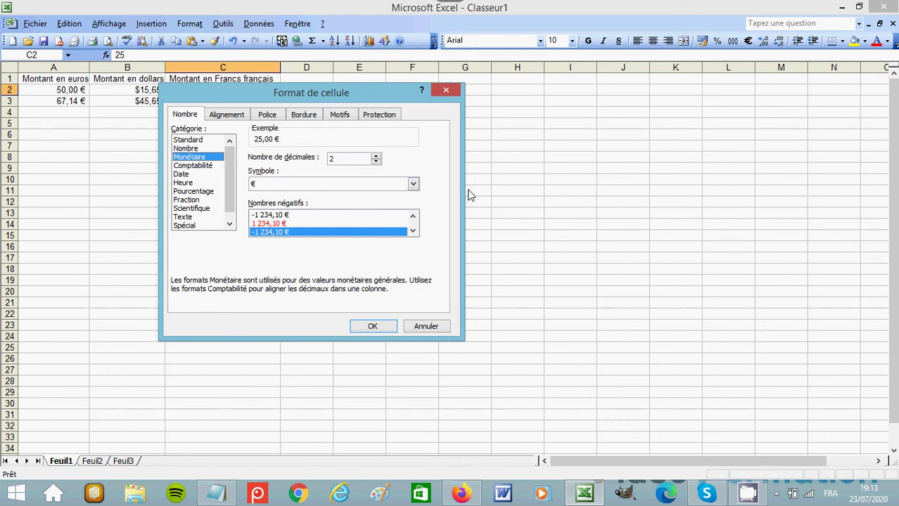
click(413, 183)
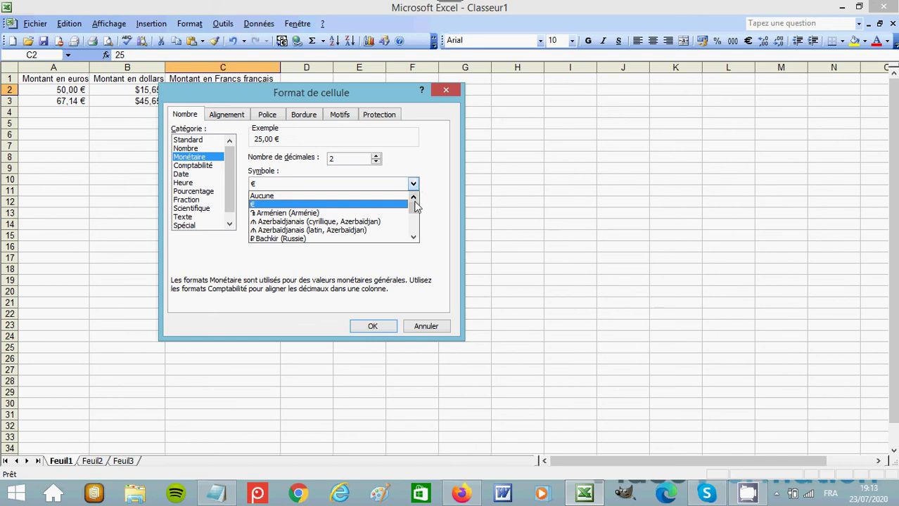
click(414, 237)
click(414, 238)
click(413, 237)
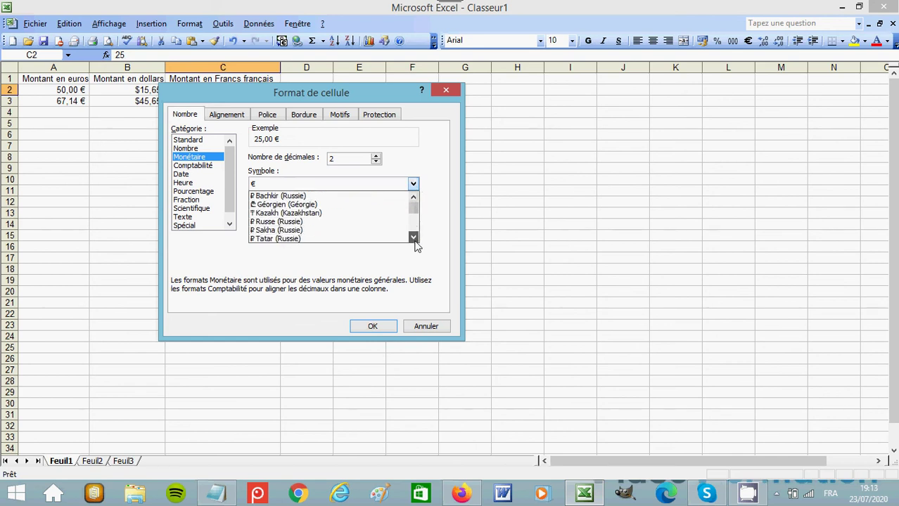
click(414, 238)
click(413, 237)
click(413, 238)
drag(413, 238, 413, 238)
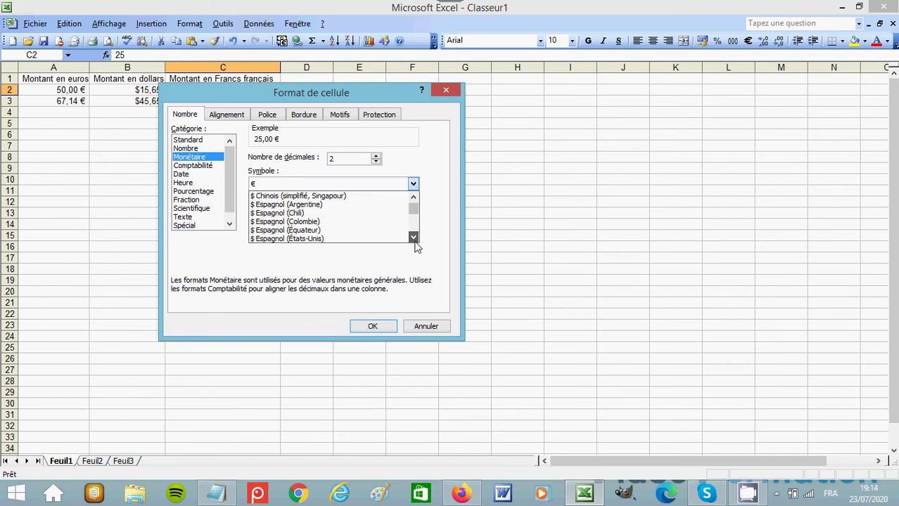
click(414, 196)
click(413, 197)
click(413, 197)
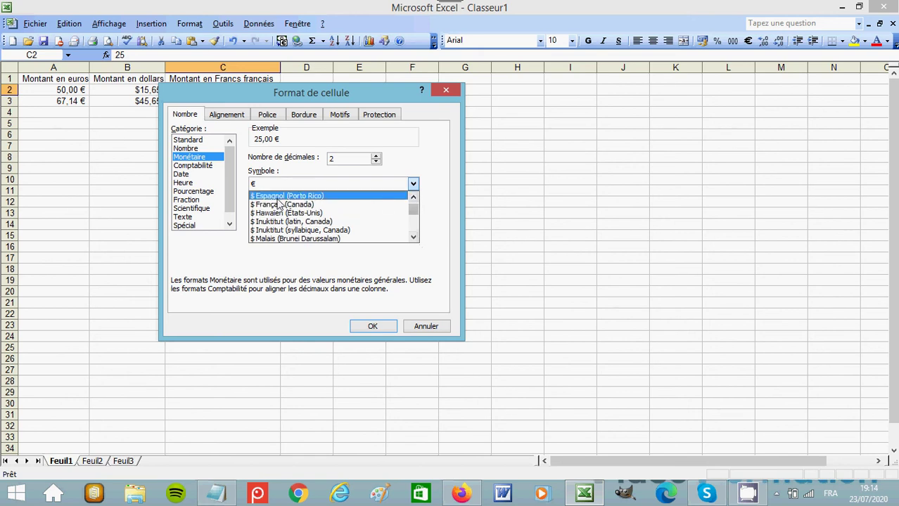
click(413, 199)
click(413, 199)
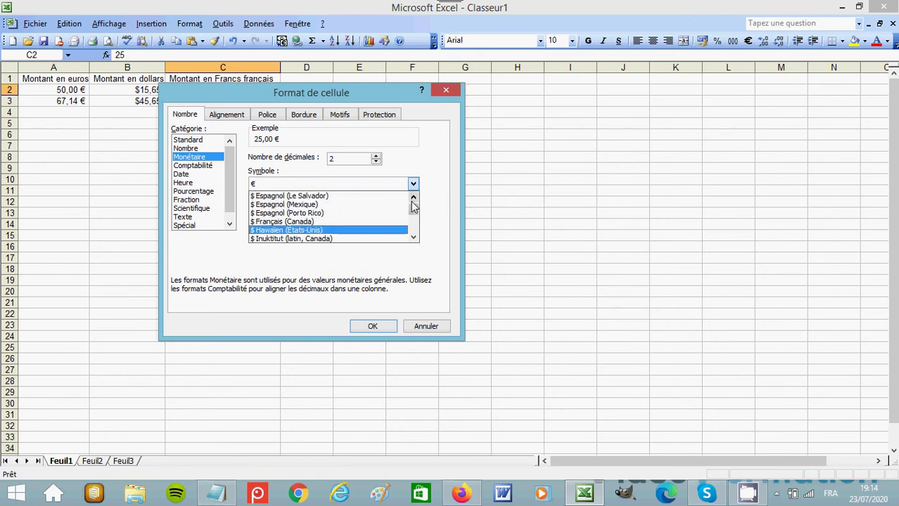
click(415, 241)
key(Return)
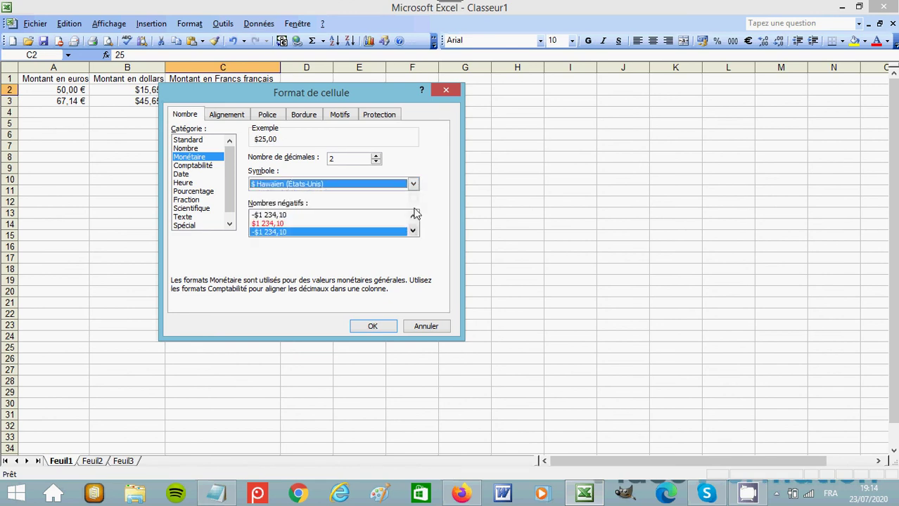
Browse through the currency symbol list again without choosing a new symbol.
click(413, 183)
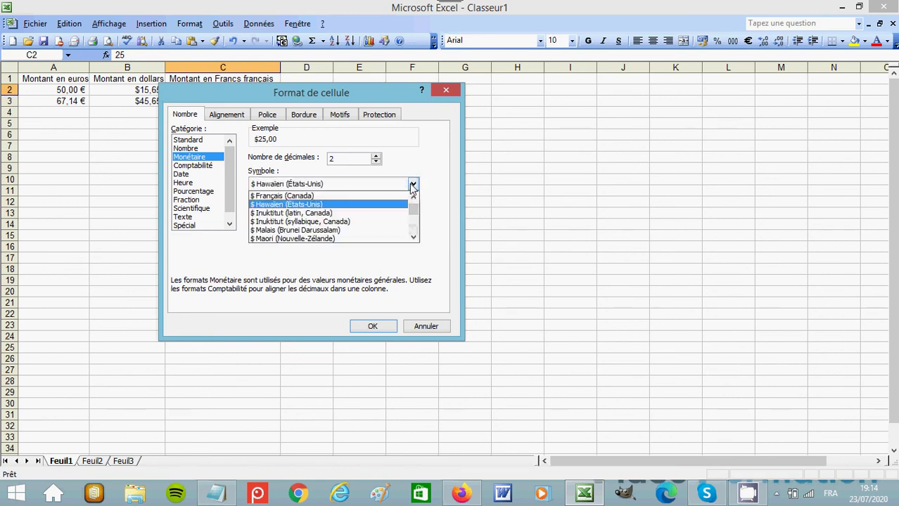
click(413, 240)
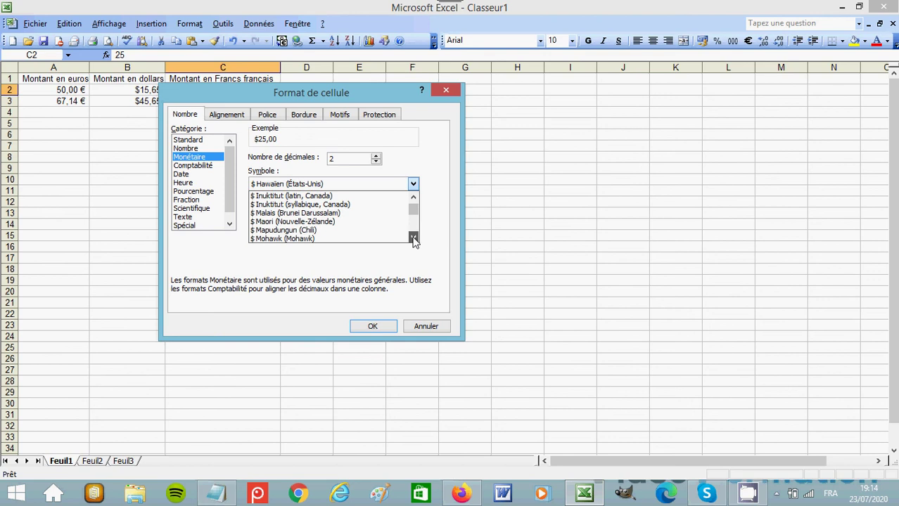
click(414, 198)
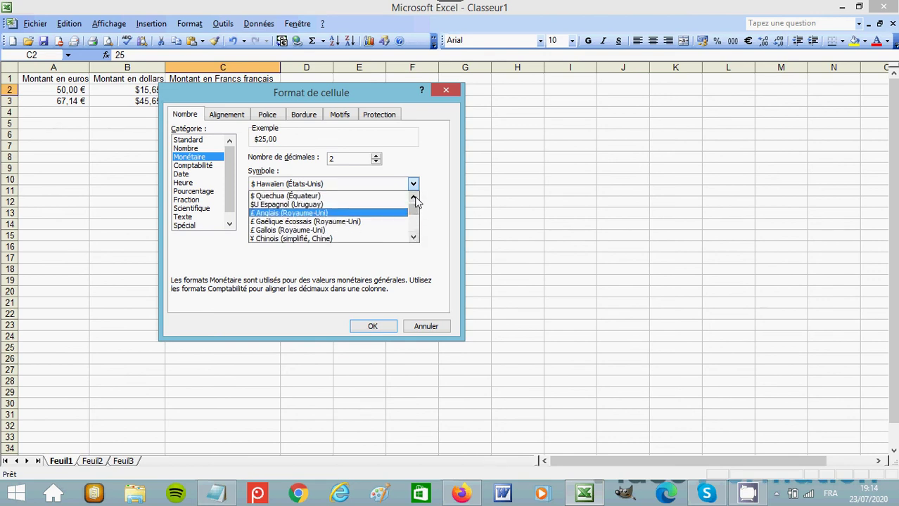
click(415, 239)
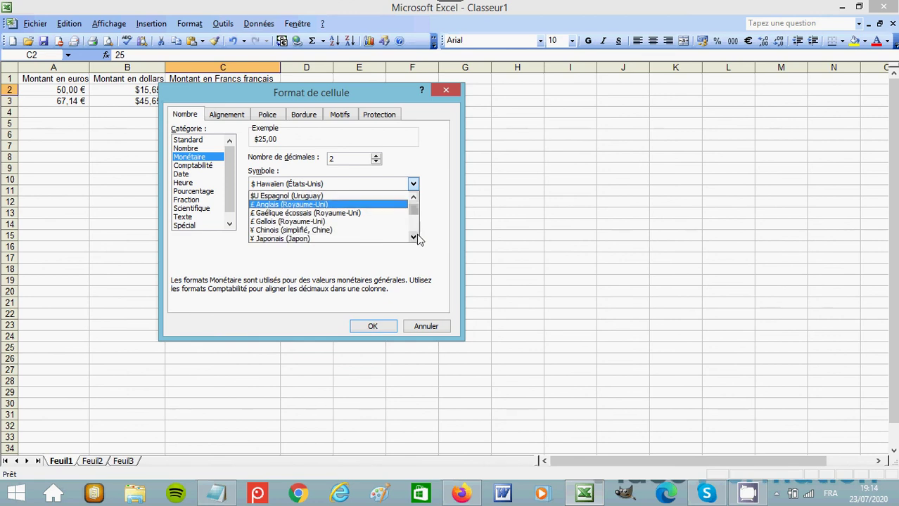
click(413, 237)
click(414, 238)
click(413, 238)
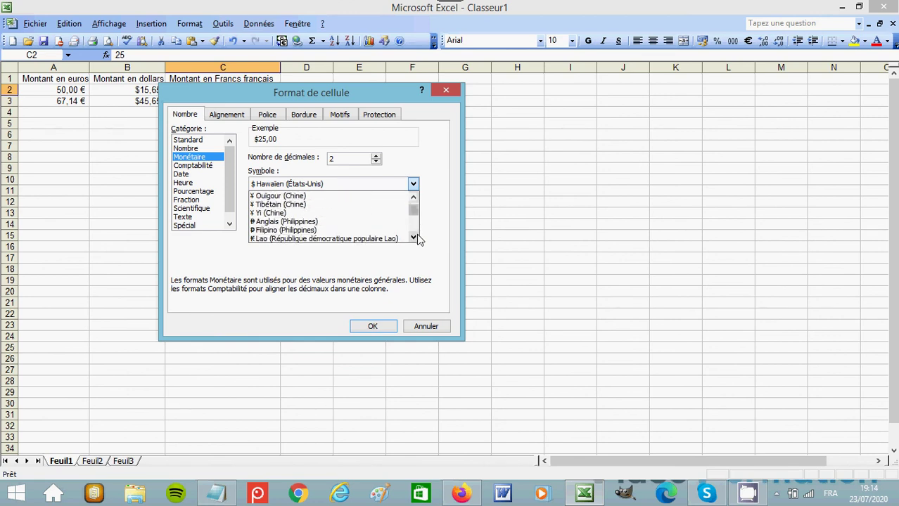
click(413, 238)
click(413, 237)
click(413, 237)
click(413, 237)
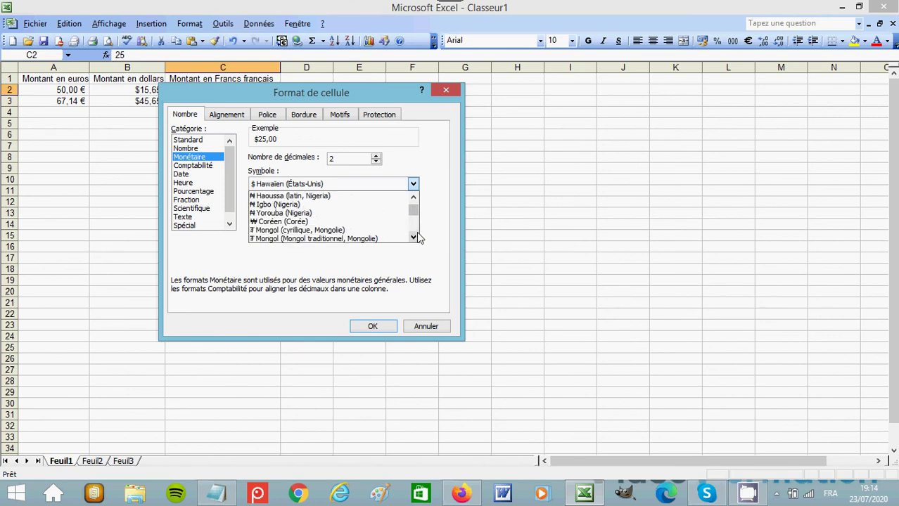
click(414, 237)
click(414, 237)
click(413, 238)
click(413, 238)
click(413, 238)
click(413, 249)
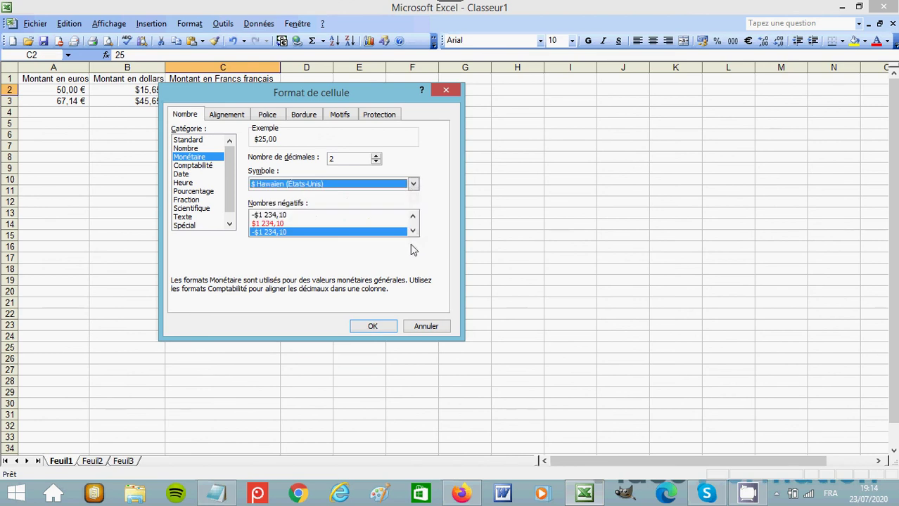
Scroll down the currency symbols and choose € Français (France), previewing 25,00 €.
click(412, 186)
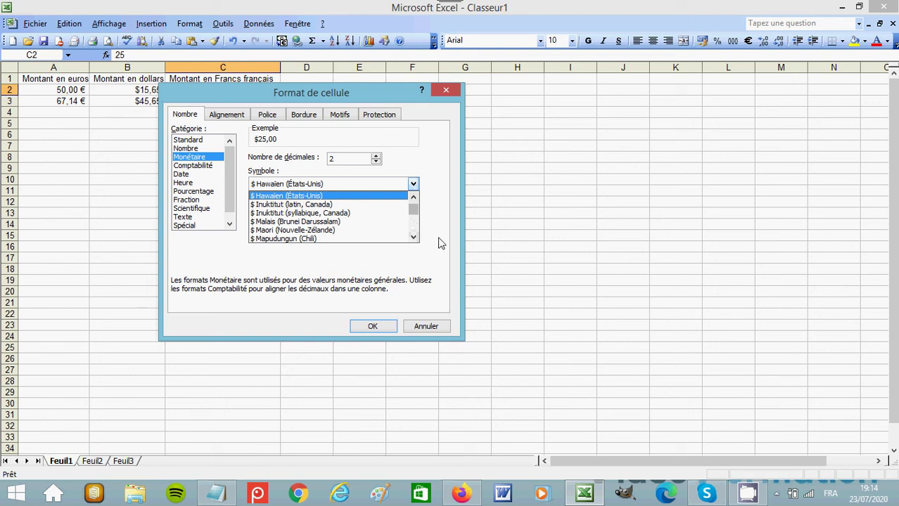
click(413, 238)
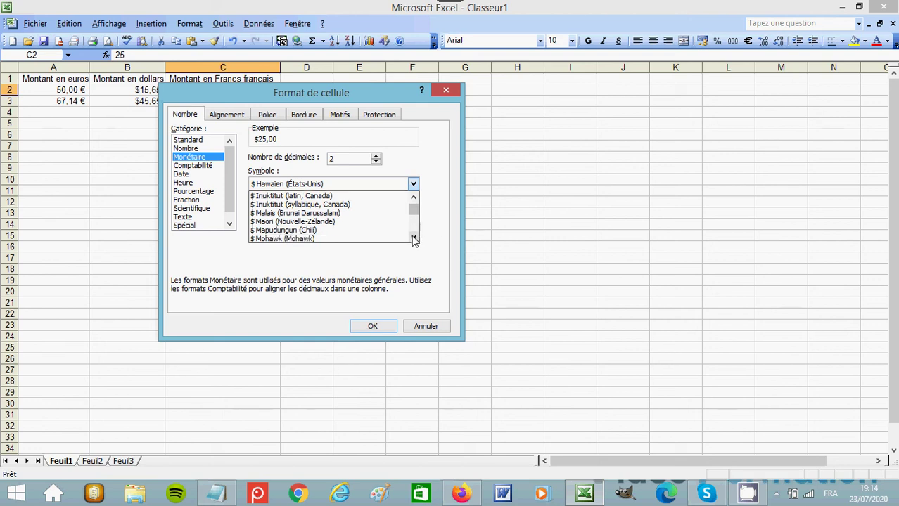
click(414, 238)
click(413, 239)
click(413, 239)
click(414, 238)
click(413, 238)
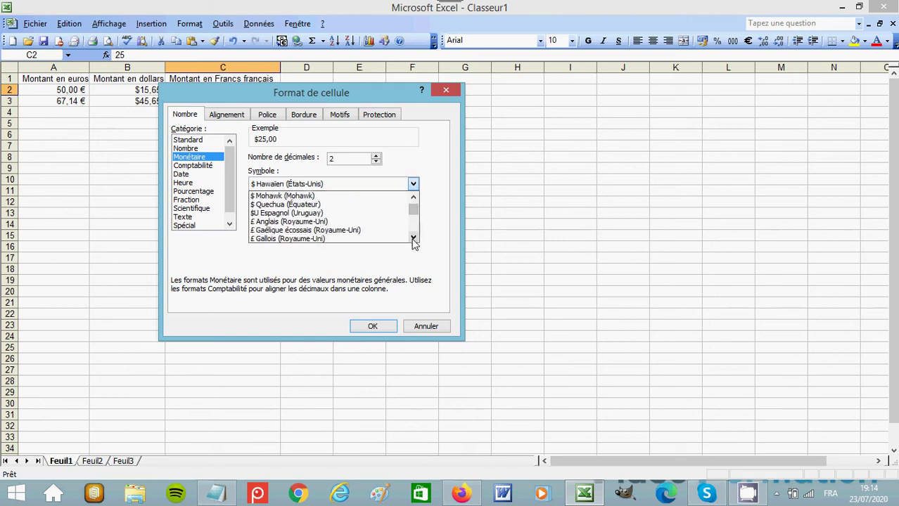
click(414, 239)
click(413, 238)
click(413, 239)
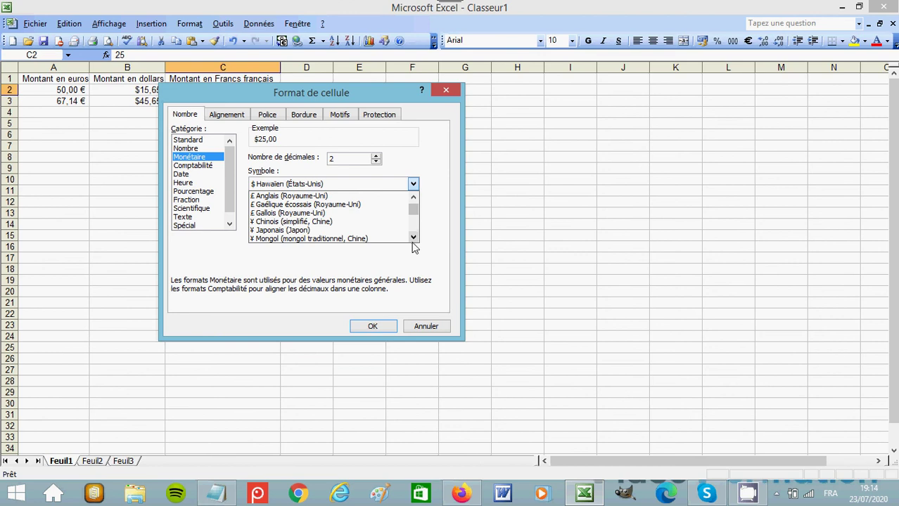
double_click(414, 239)
click(414, 239)
double_click(413, 239)
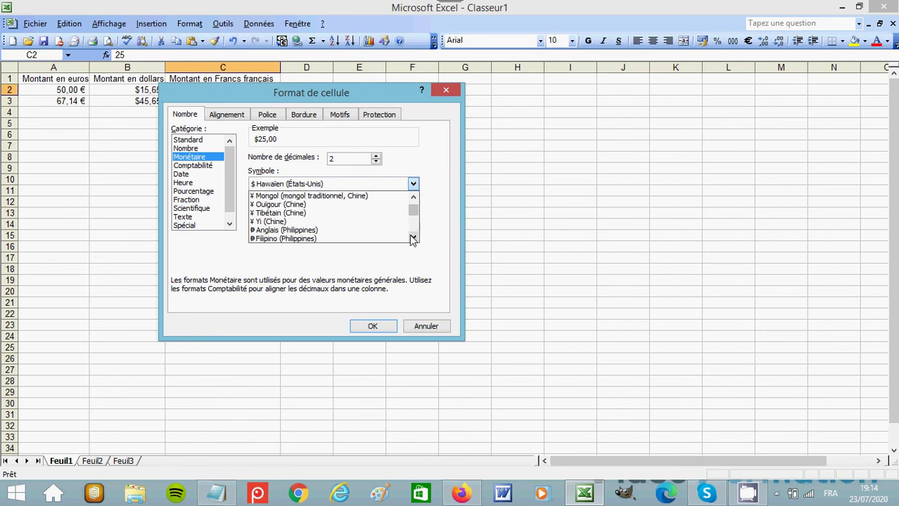
double_click(413, 238)
click(414, 238)
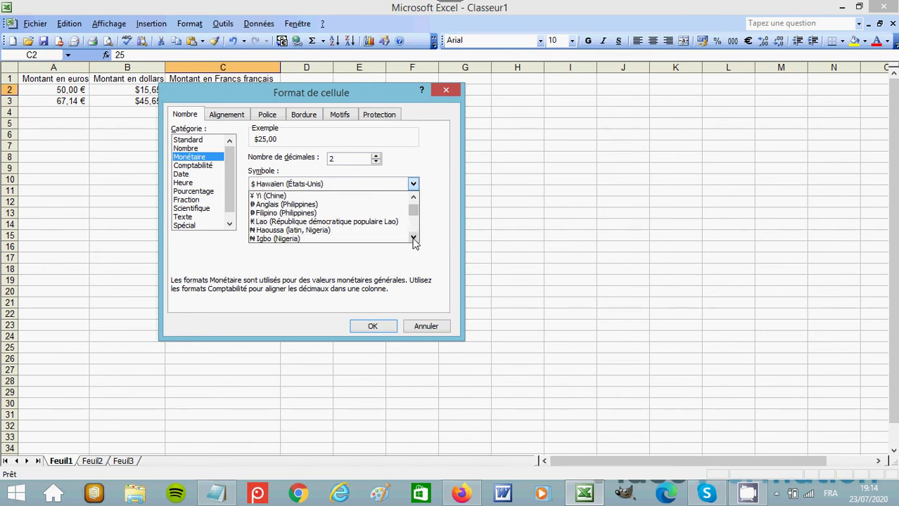
click(413, 238)
click(414, 239)
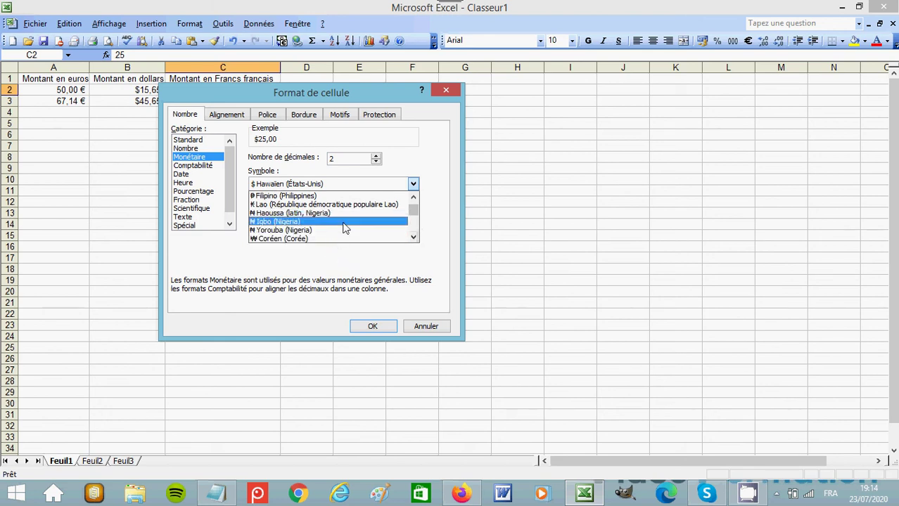
click(414, 238)
click(414, 238)
click(413, 238)
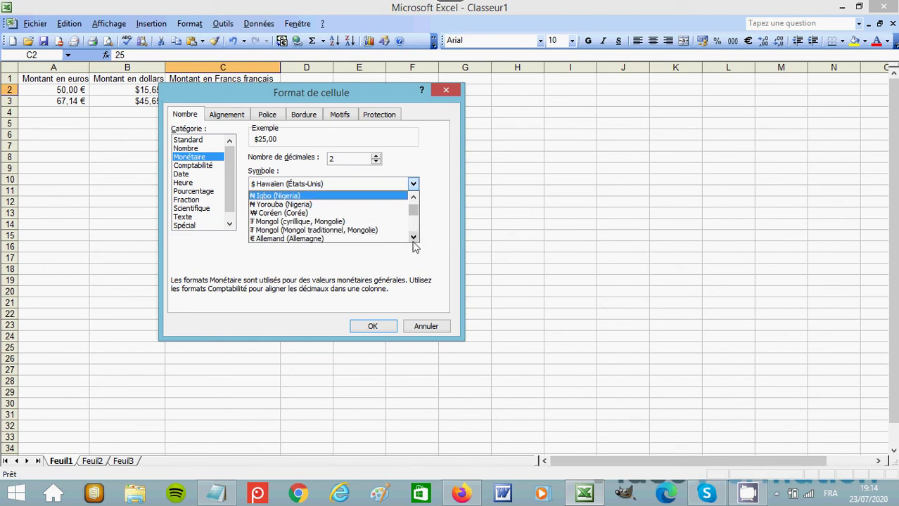
click(414, 239)
click(414, 238)
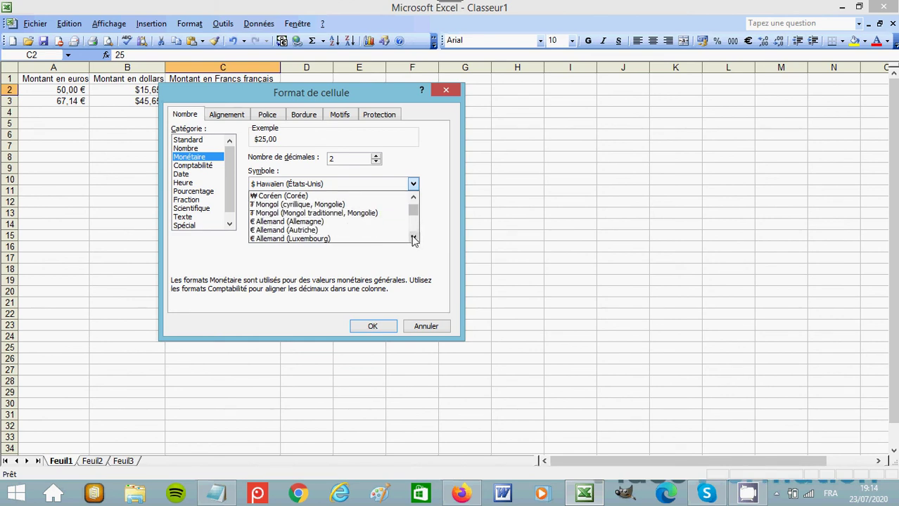
click(413, 239)
click(414, 238)
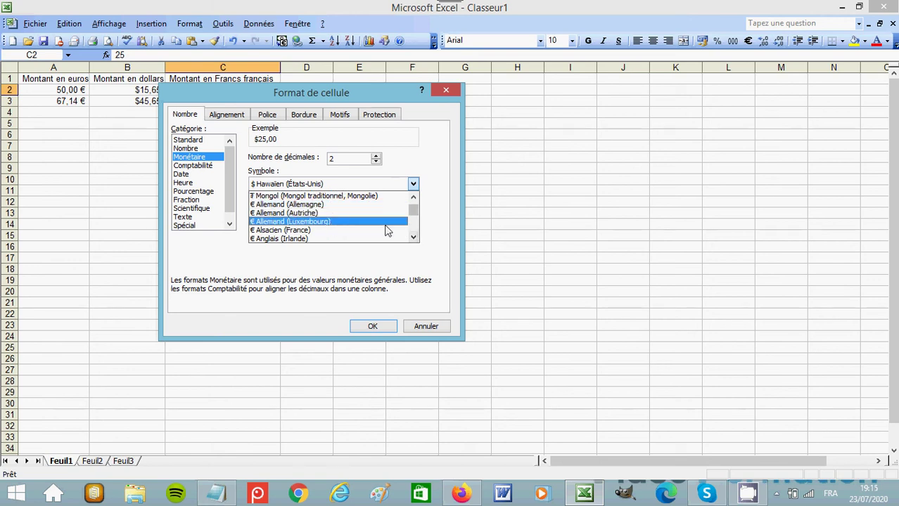
click(414, 238)
click(414, 238)
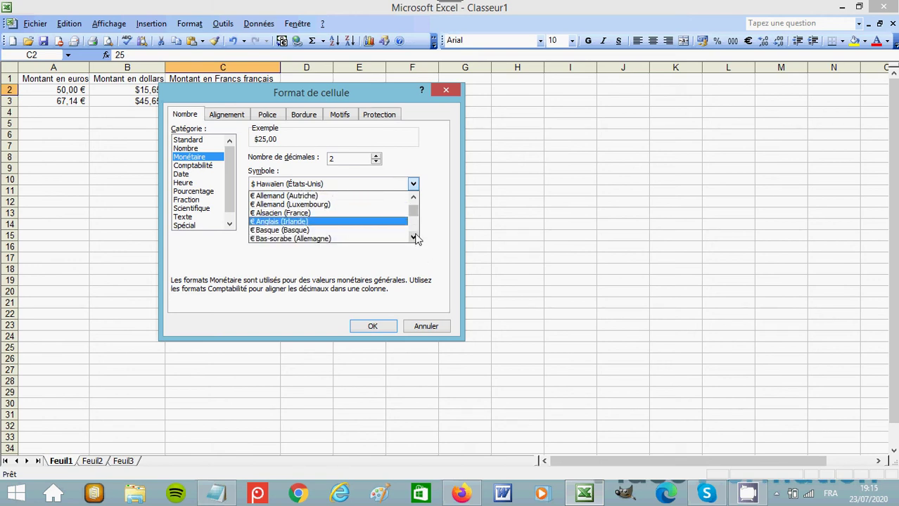
click(414, 238)
click(414, 239)
click(414, 238)
click(414, 238)
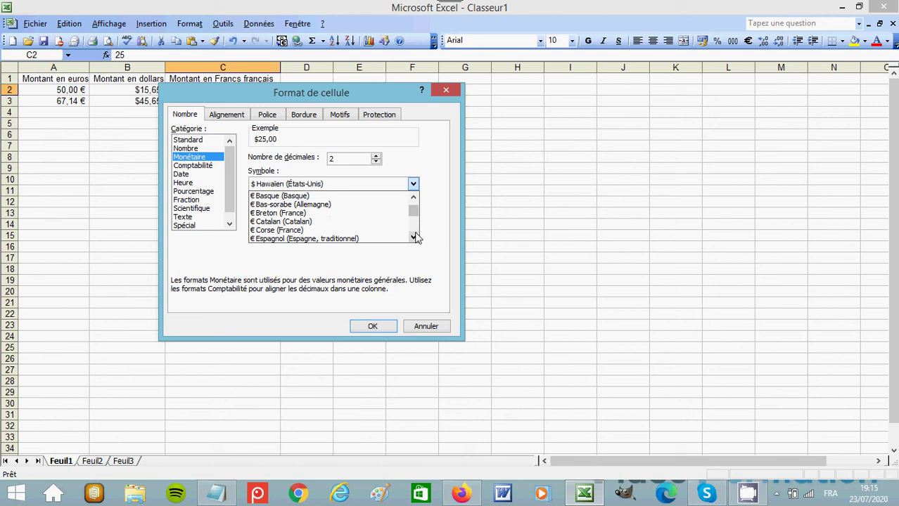
click(414, 238)
click(414, 238)
click(414, 239)
click(414, 238)
click(414, 238)
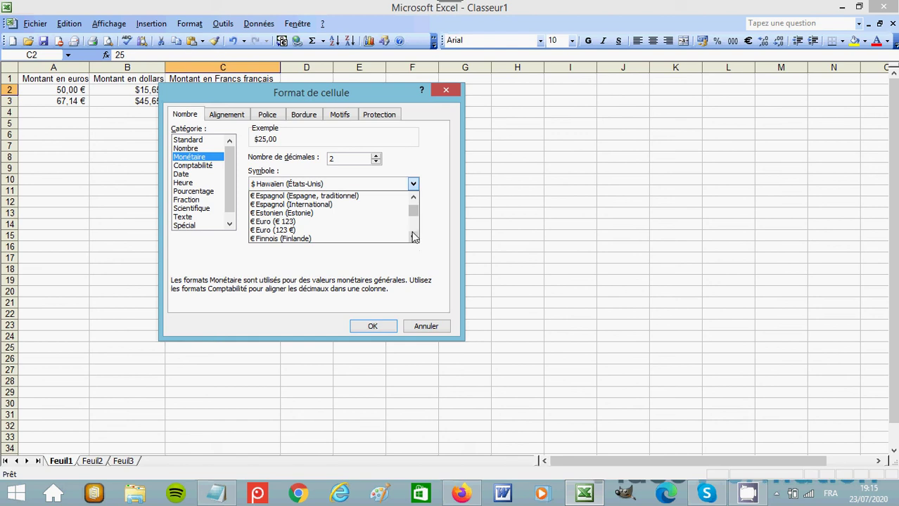
click(415, 239)
click(414, 239)
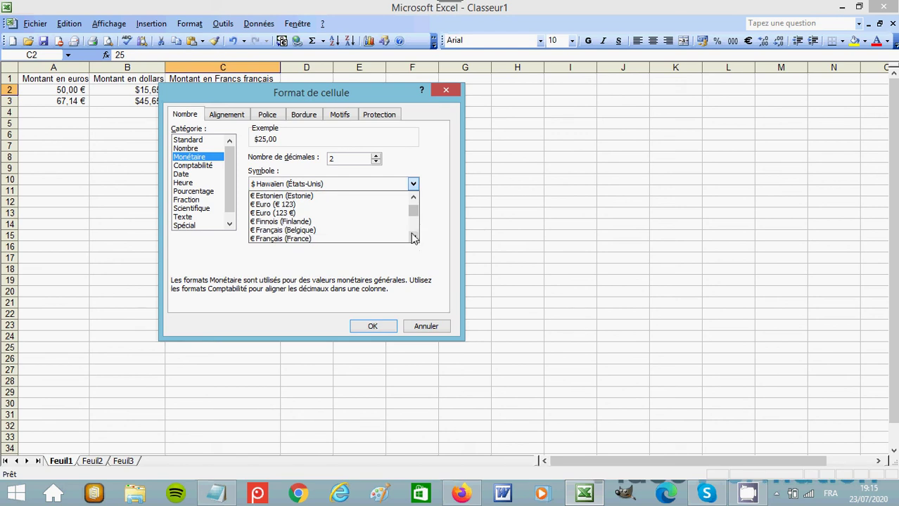
click(291, 239)
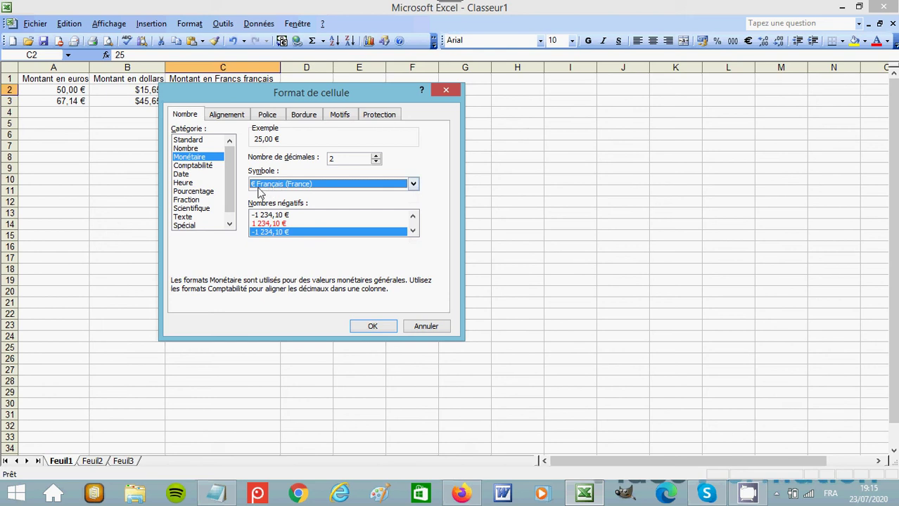
Scroll far down the currency symbol list and select G Français (Haïti), previewing 25,00G.
click(413, 184)
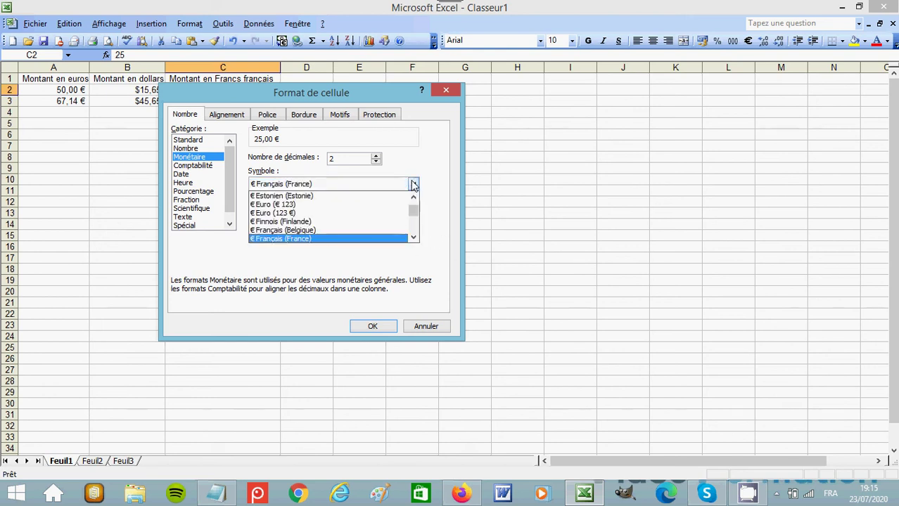
click(413, 238)
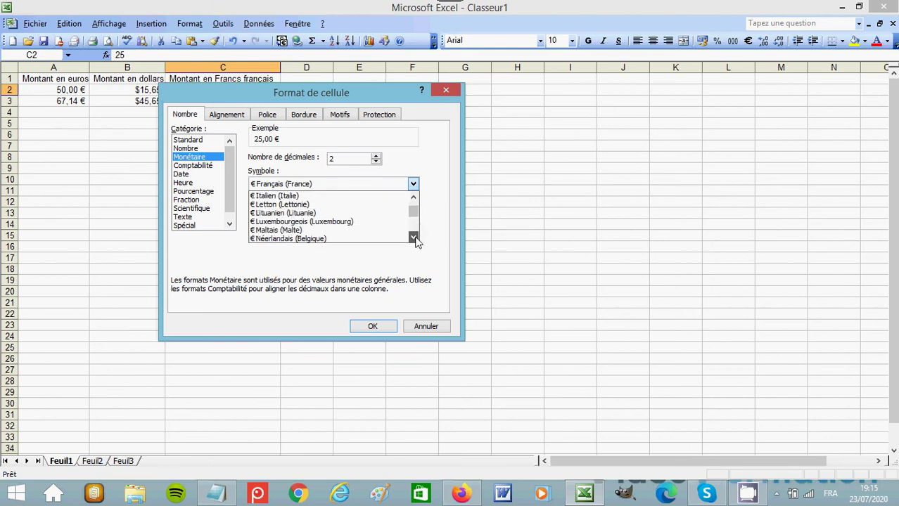
drag(415, 241, 415, 241)
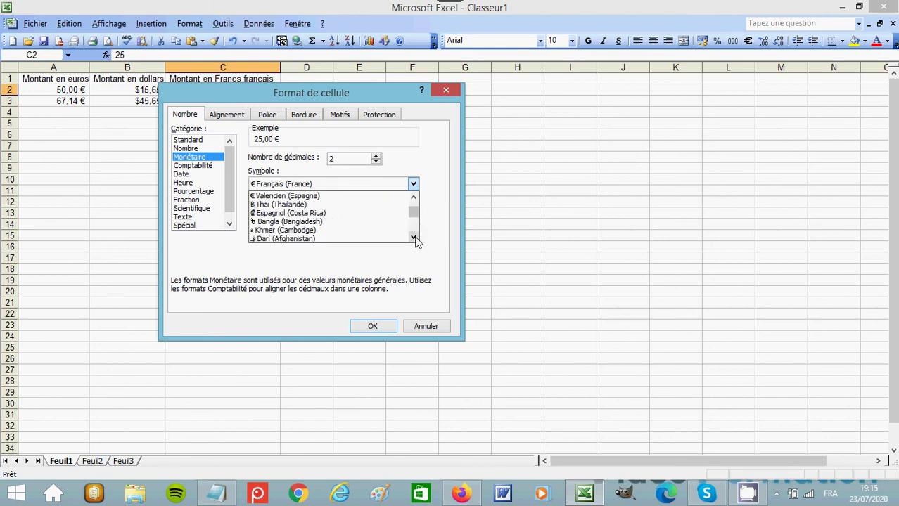
click(414, 237)
click(413, 238)
click(413, 238)
click(414, 238)
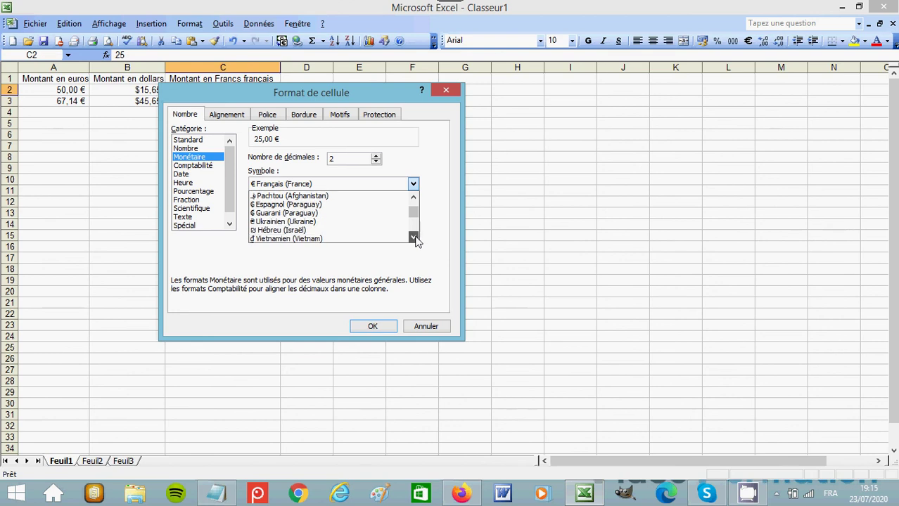
click(413, 237)
click(413, 237)
click(413, 238)
click(413, 237)
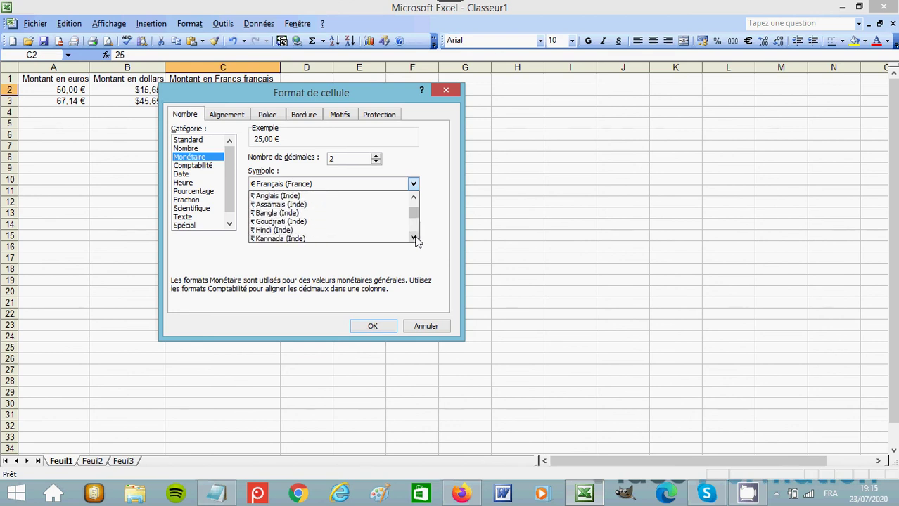
click(413, 238)
click(414, 238)
click(413, 238)
click(413, 237)
click(414, 238)
click(414, 238)
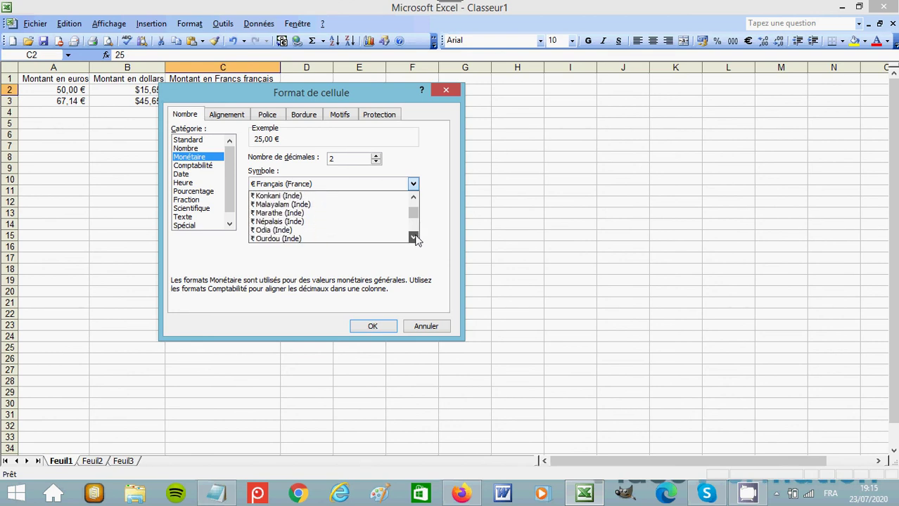
click(414, 238)
click(413, 238)
click(413, 238)
click(414, 237)
click(414, 237)
click(414, 237)
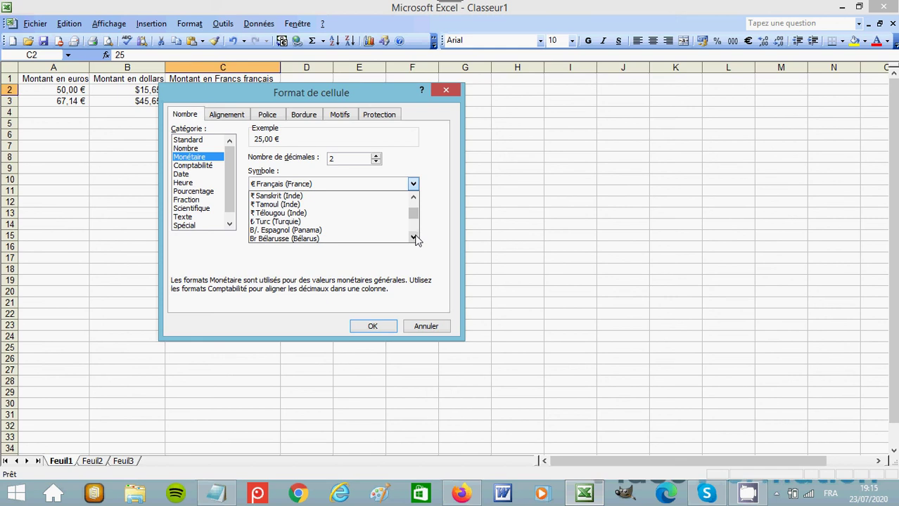
click(414, 237)
click(413, 238)
click(413, 237)
click(414, 238)
click(413, 238)
click(414, 238)
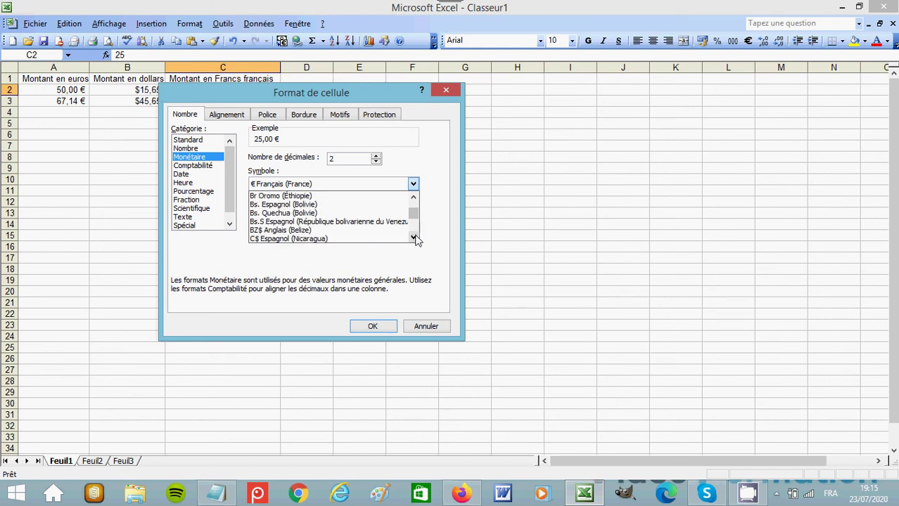
click(414, 238)
click(414, 238)
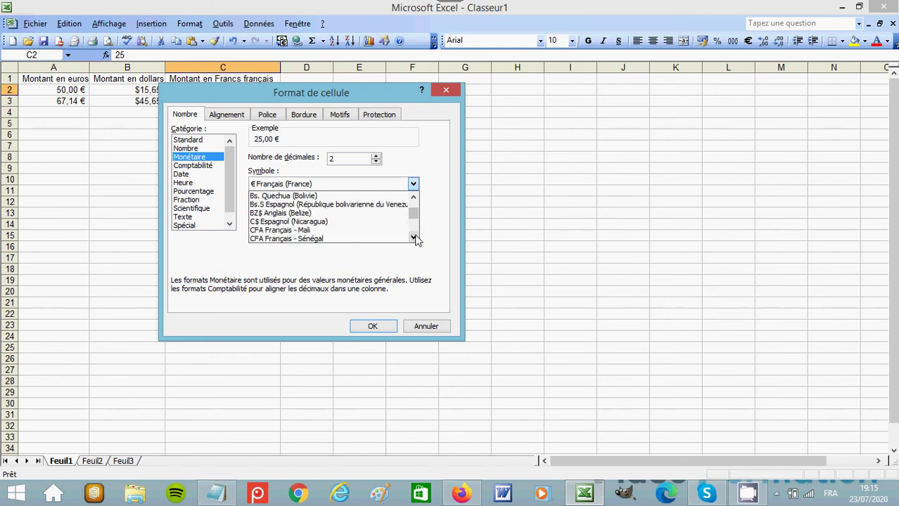
click(414, 238)
click(413, 237)
click(414, 238)
click(413, 237)
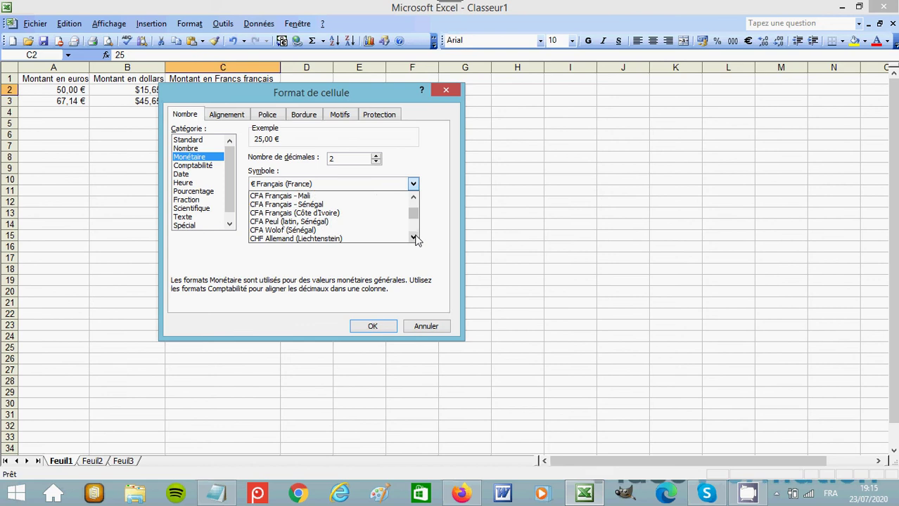
click(414, 238)
click(414, 238)
click(414, 238)
click(413, 237)
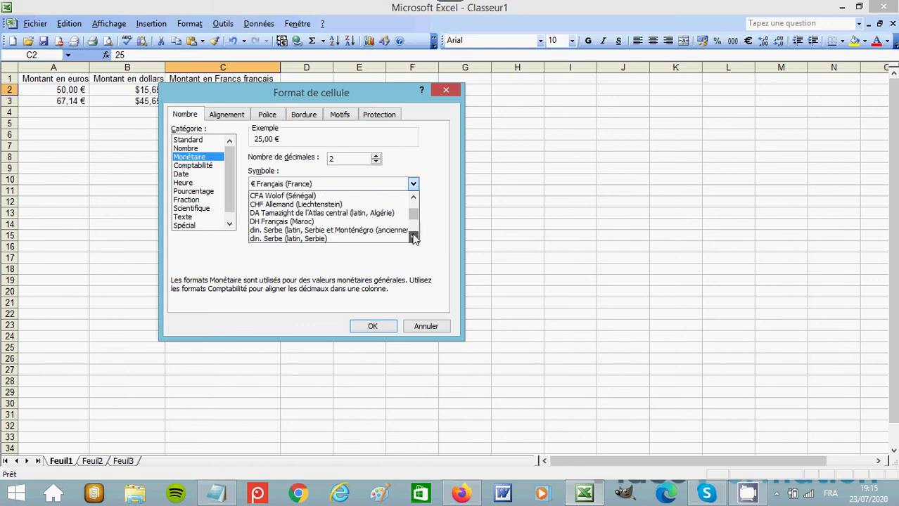
click(413, 238)
click(413, 238)
click(413, 238)
click(414, 238)
click(413, 238)
click(413, 238)
click(414, 238)
click(414, 237)
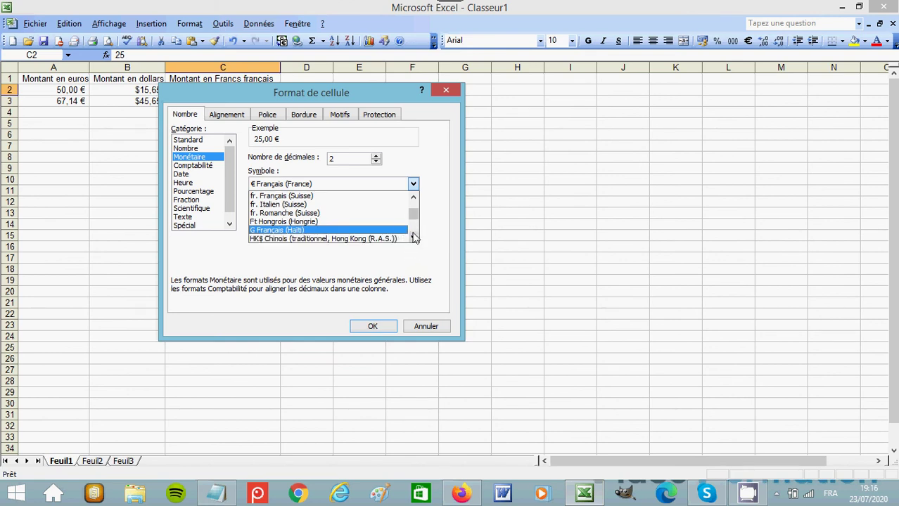
drag(414, 239, 414, 239)
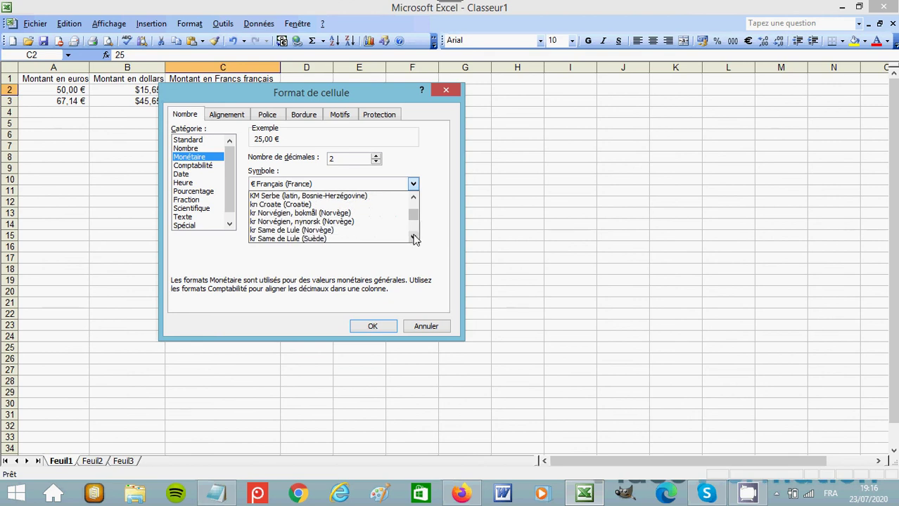
click(414, 238)
click(414, 238)
click(414, 238)
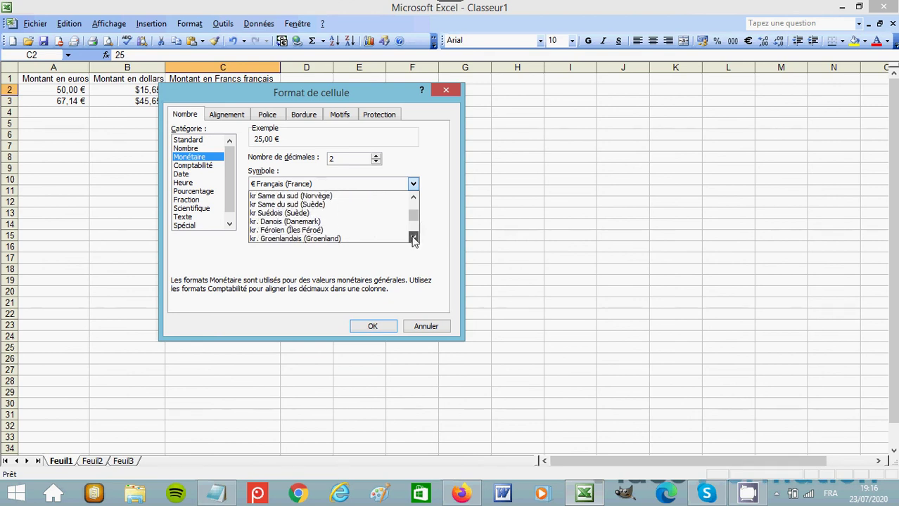
click(414, 238)
click(413, 239)
click(414, 239)
click(407, 240)
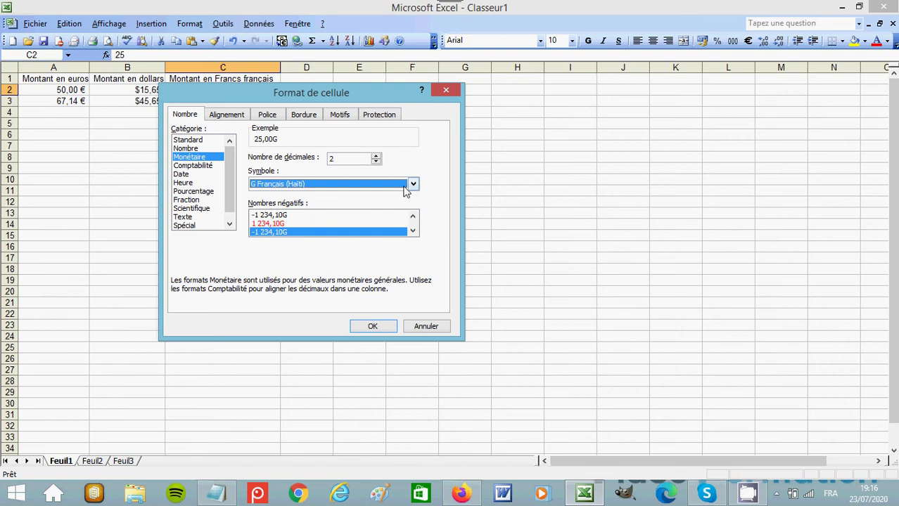
click(413, 185)
click(414, 238)
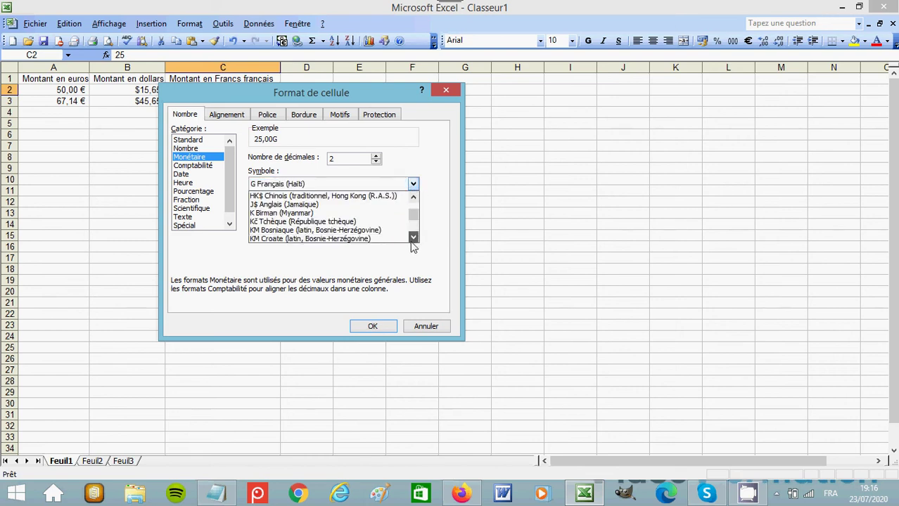
click(414, 238)
click(413, 239)
click(413, 239)
click(413, 238)
click(413, 239)
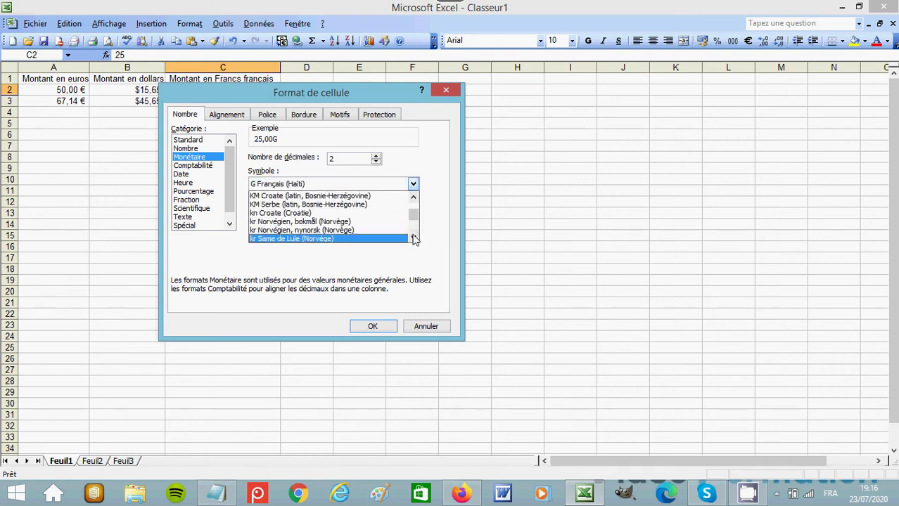
click(413, 239)
click(414, 238)
click(413, 238)
click(413, 238)
click(414, 238)
click(414, 238)
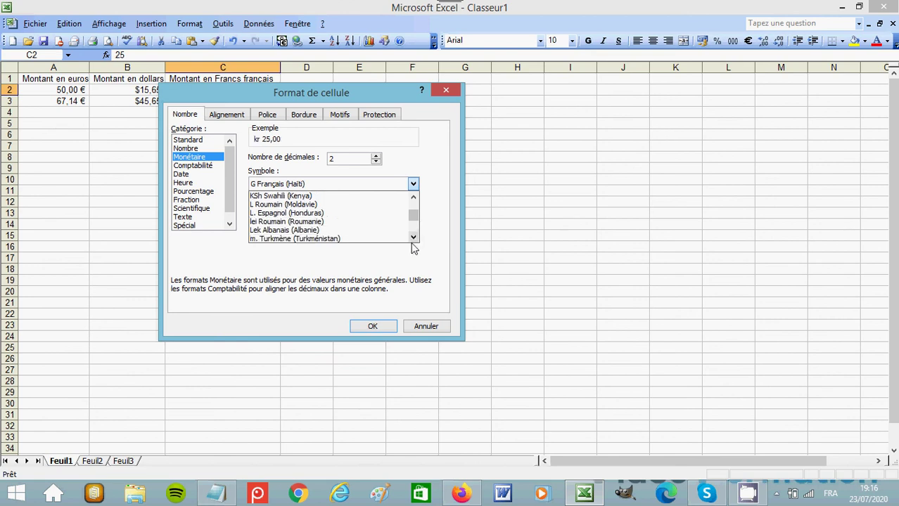
click(413, 238)
click(413, 238)
click(414, 238)
click(414, 239)
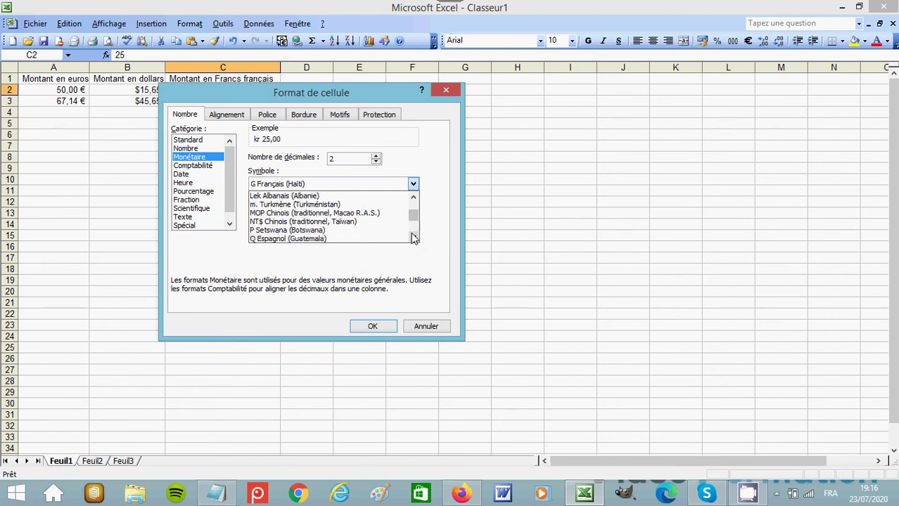
click(413, 238)
click(413, 239)
click(413, 238)
click(414, 239)
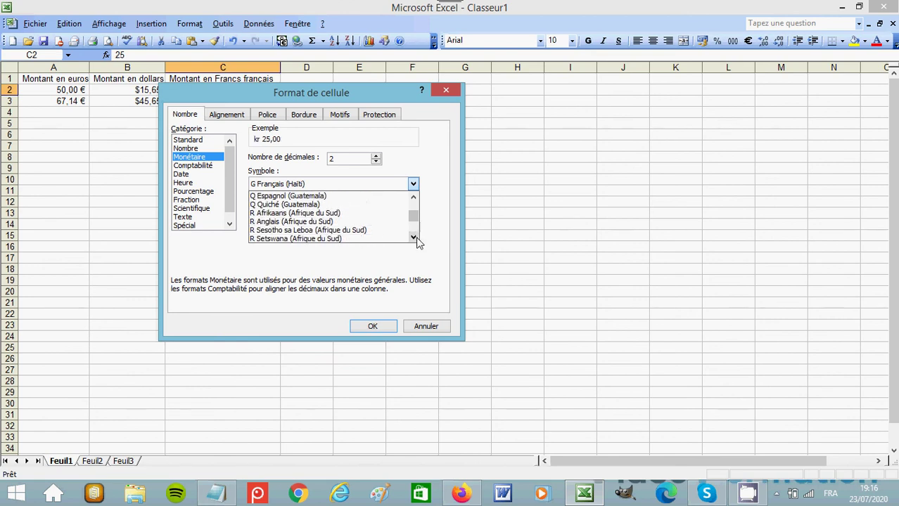
double_click(413, 239)
click(414, 238)
double_click(414, 239)
double_click(414, 238)
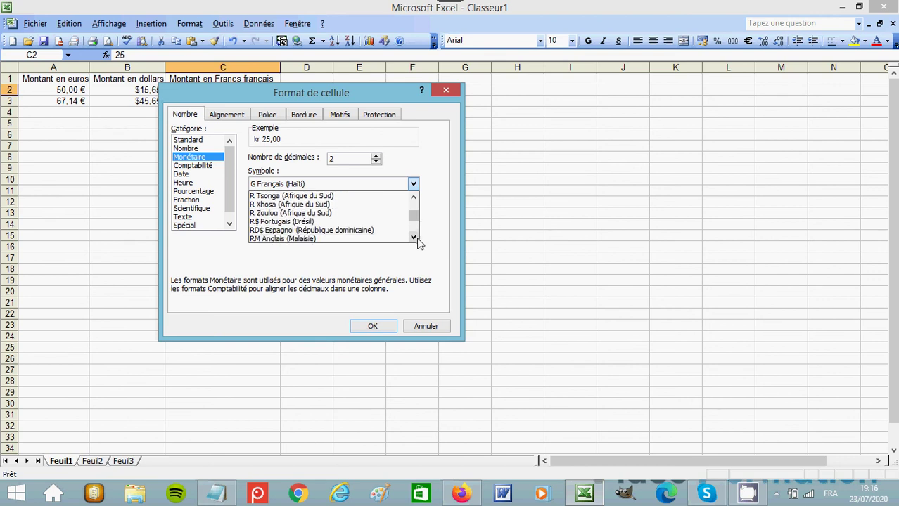
click(413, 238)
double_click(413, 239)
click(413, 238)
click(413, 238)
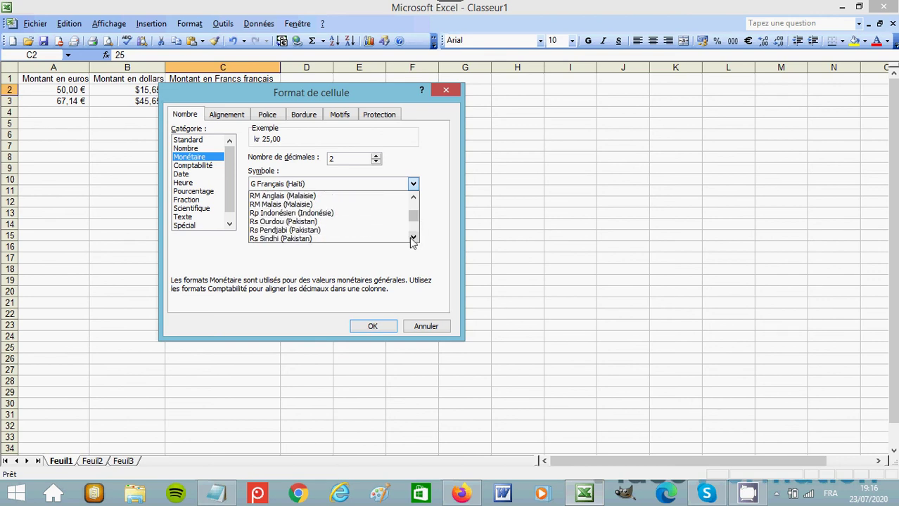
click(414, 238)
double_click(413, 238)
double_click(413, 239)
click(414, 239)
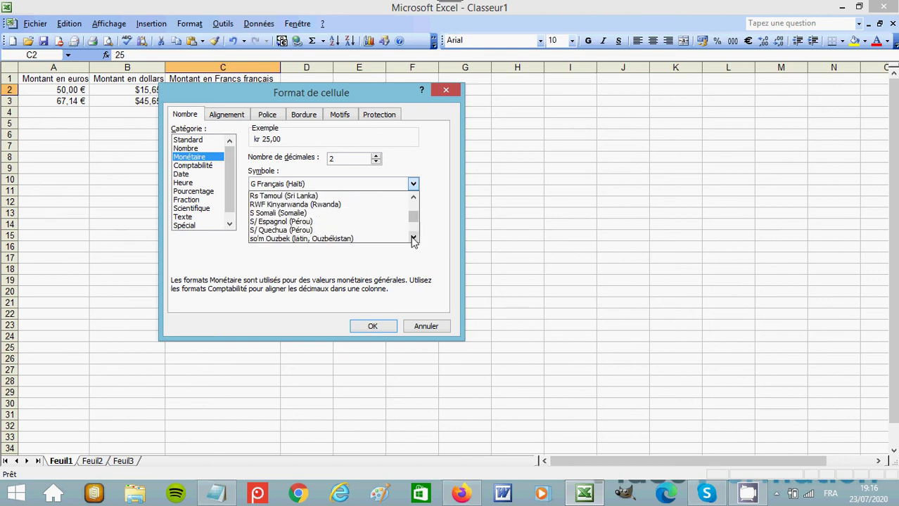
click(413, 238)
double_click(414, 239)
click(413, 239)
click(414, 239)
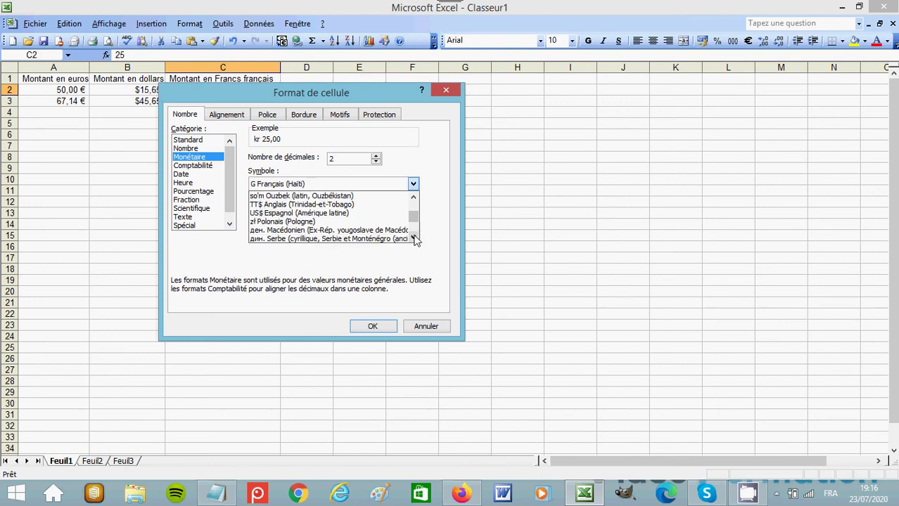
click(413, 238)
double_click(414, 238)
double_click(413, 238)
double_click(413, 238)
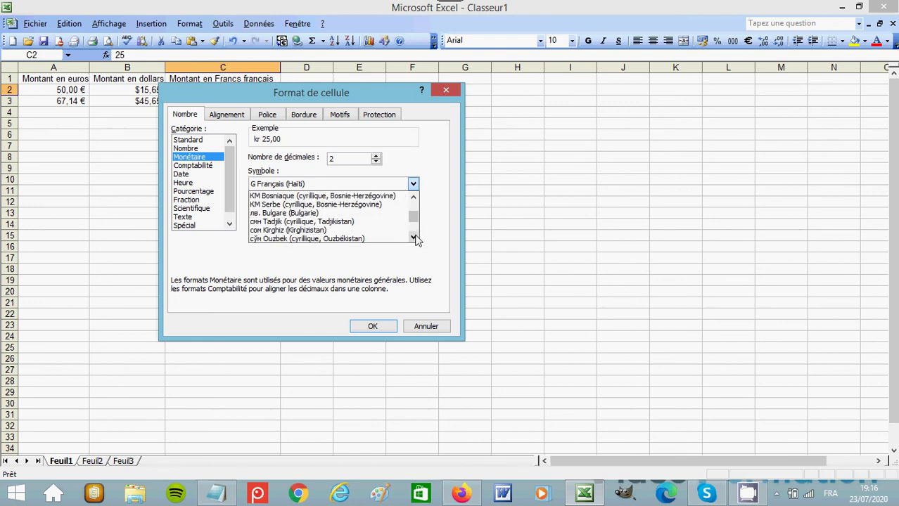
click(414, 238)
double_click(413, 239)
click(414, 239)
double_click(413, 239)
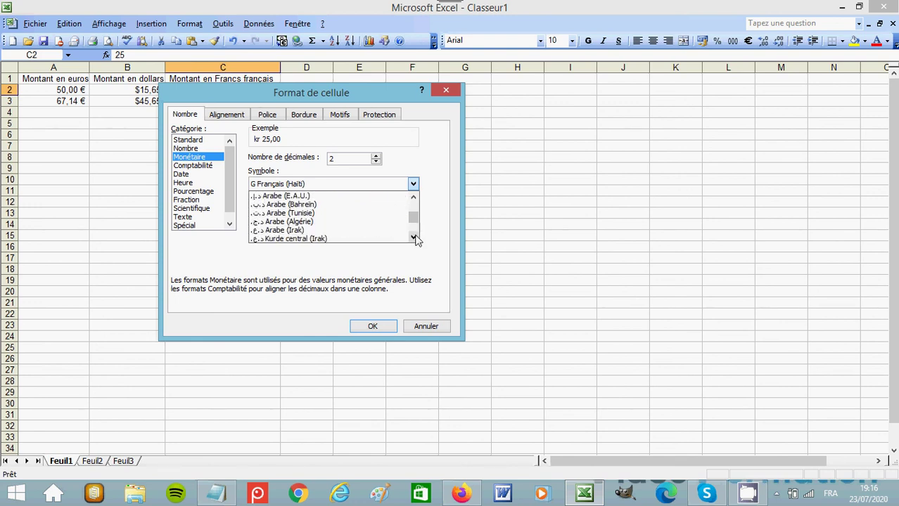
double_click(413, 238)
click(413, 239)
double_click(414, 238)
double_click(413, 238)
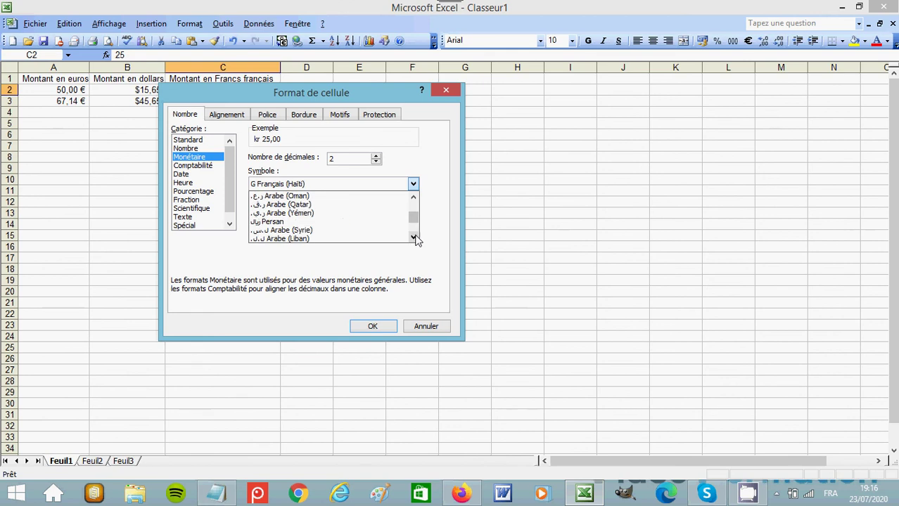
double_click(413, 238)
click(414, 238)
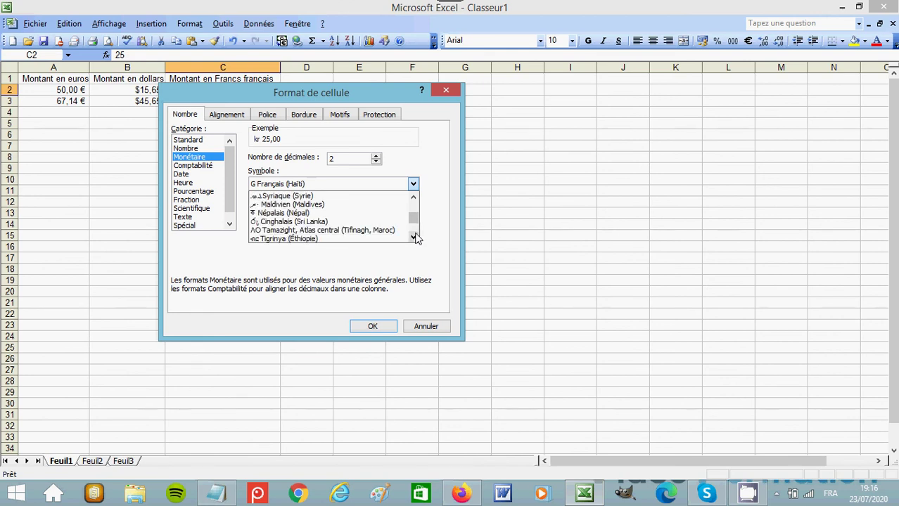
double_click(414, 238)
click(413, 238)
double_click(413, 237)
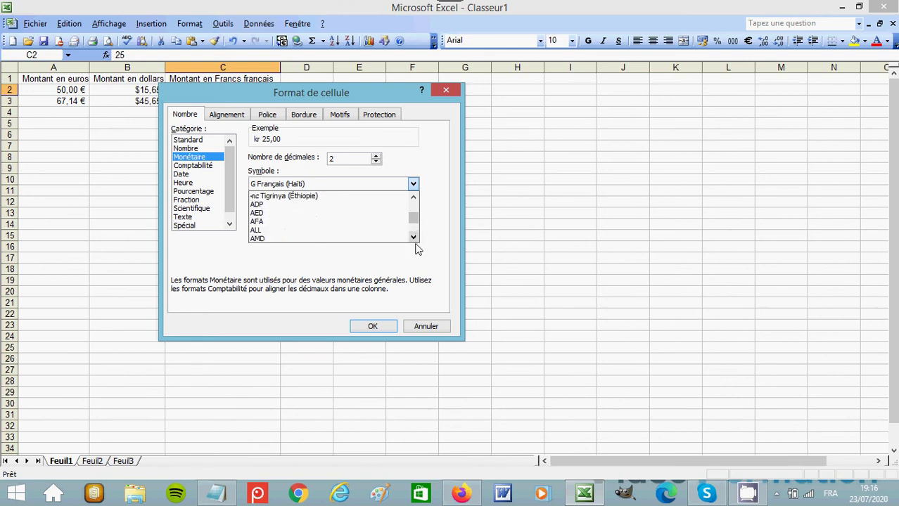
click(414, 250)
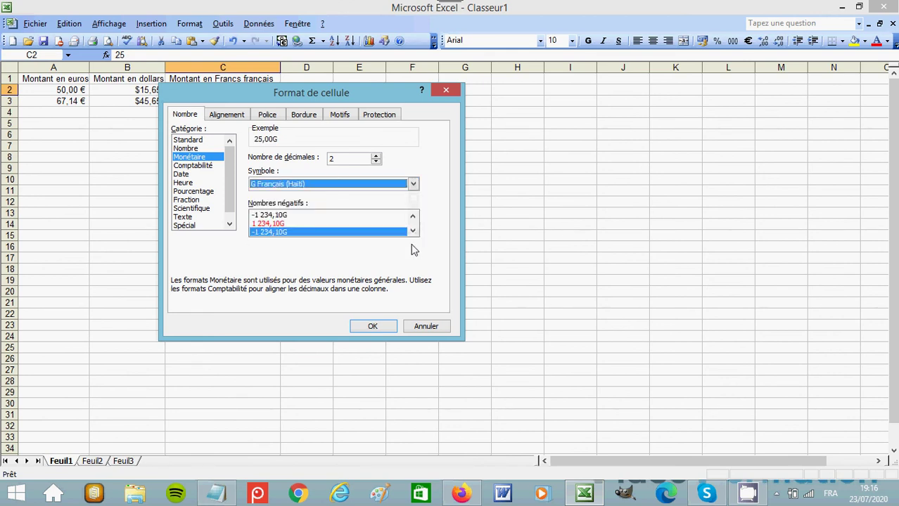
Scroll down the currency symbols and select Arabe (Arabie saoudite), previewing 25,00 ر.س.
click(413, 183)
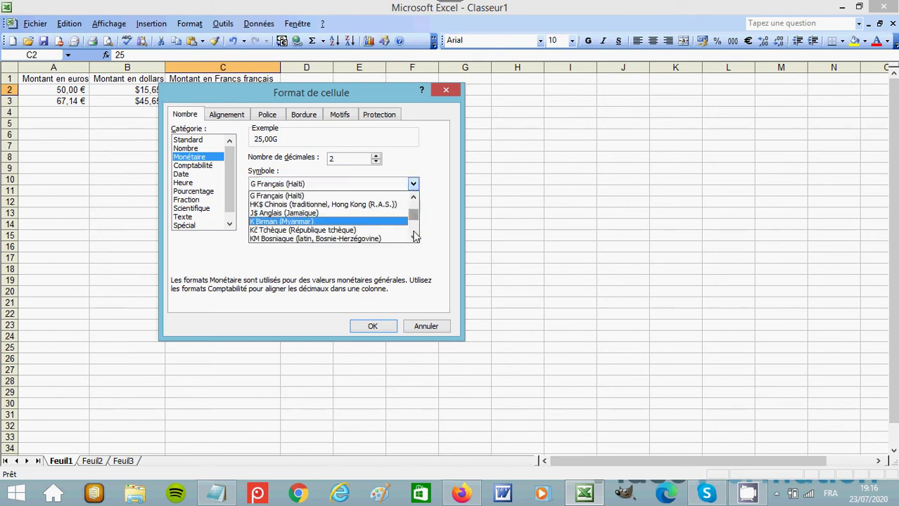
drag(415, 240, 415, 241)
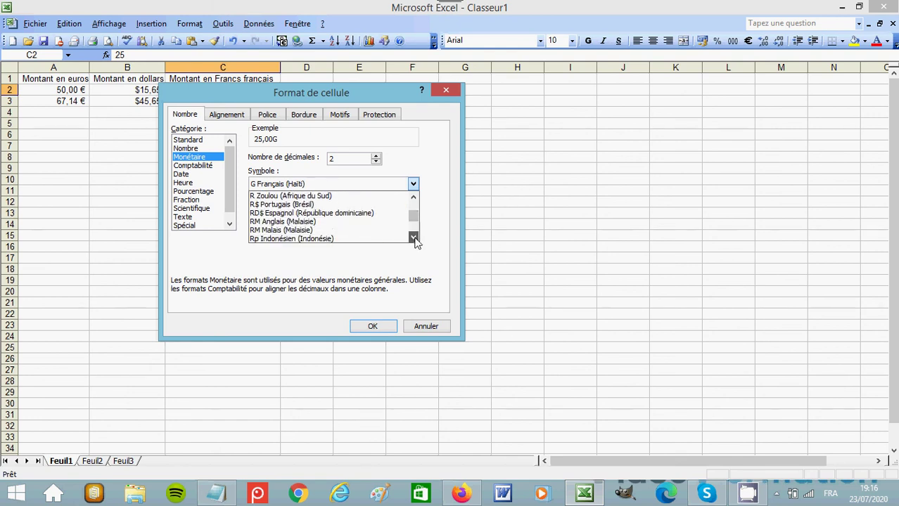
click(414, 238)
click(414, 238)
click(414, 238)
click(414, 237)
click(414, 238)
click(414, 237)
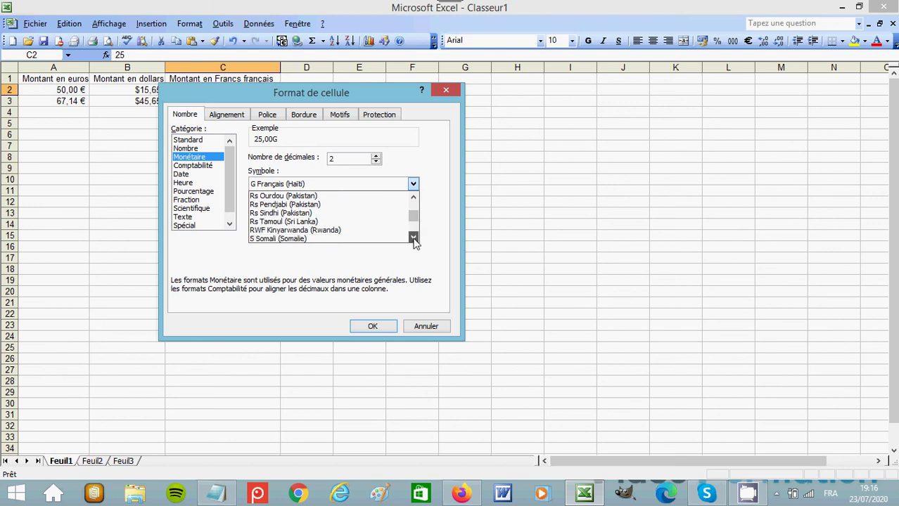
click(414, 238)
click(414, 238)
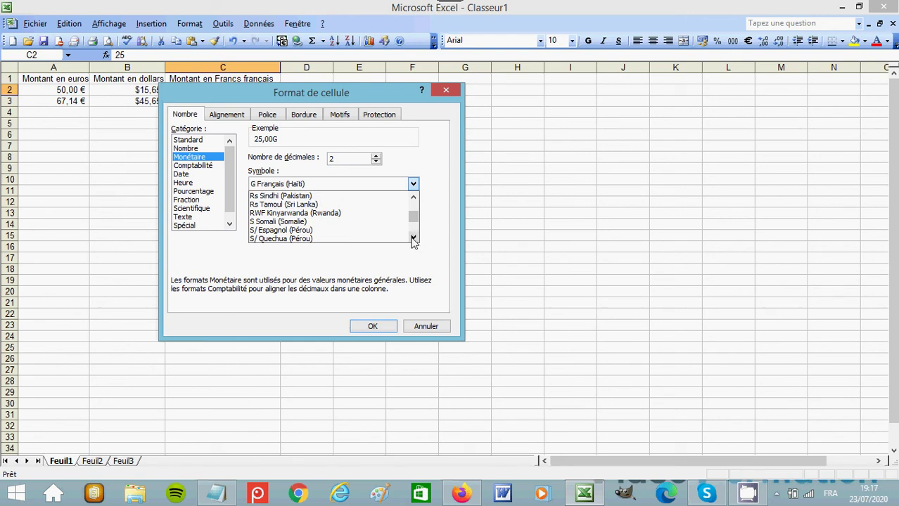
click(414, 238)
click(413, 238)
scroll(412, 236, down, 2)
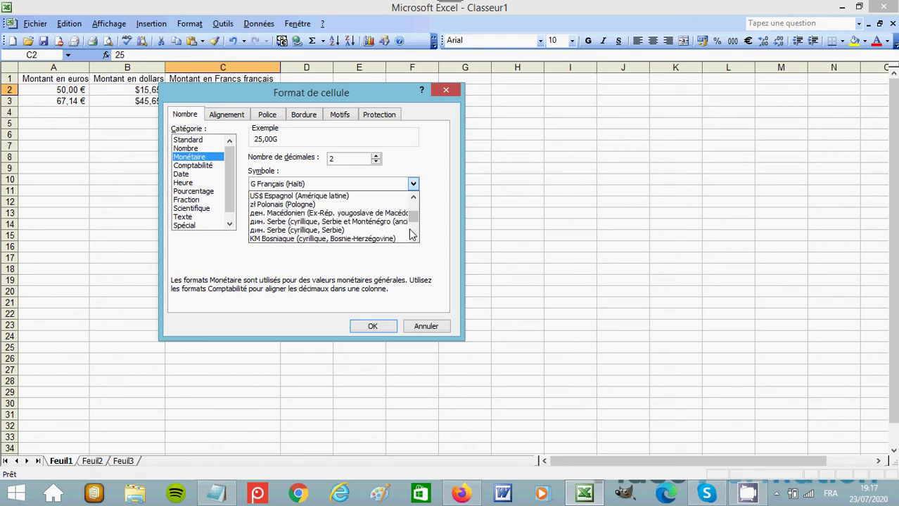
scroll(411, 235, down, 2)
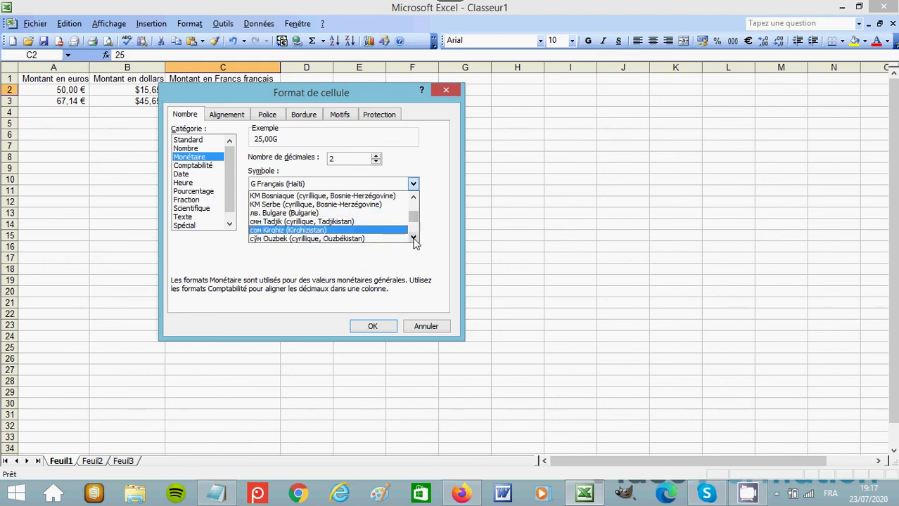
click(413, 237)
click(413, 238)
click(413, 238)
click(414, 238)
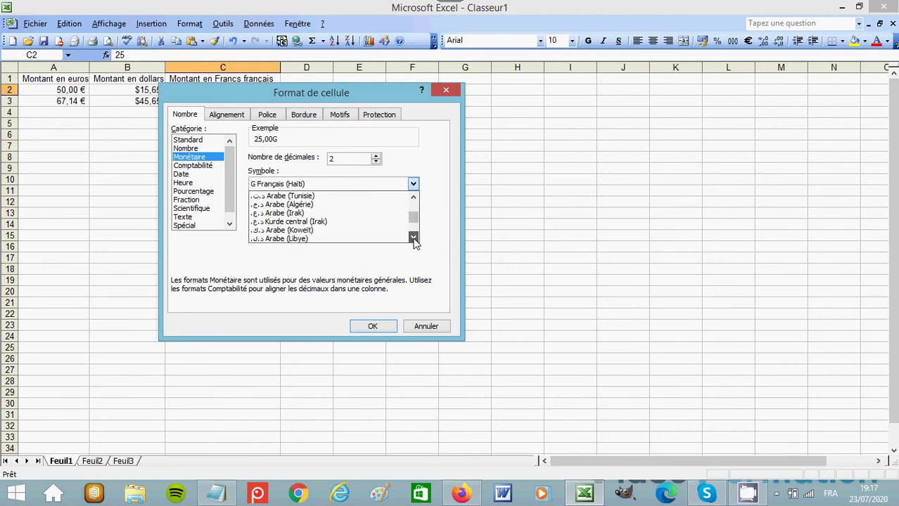
click(414, 238)
click(414, 238)
click(413, 238)
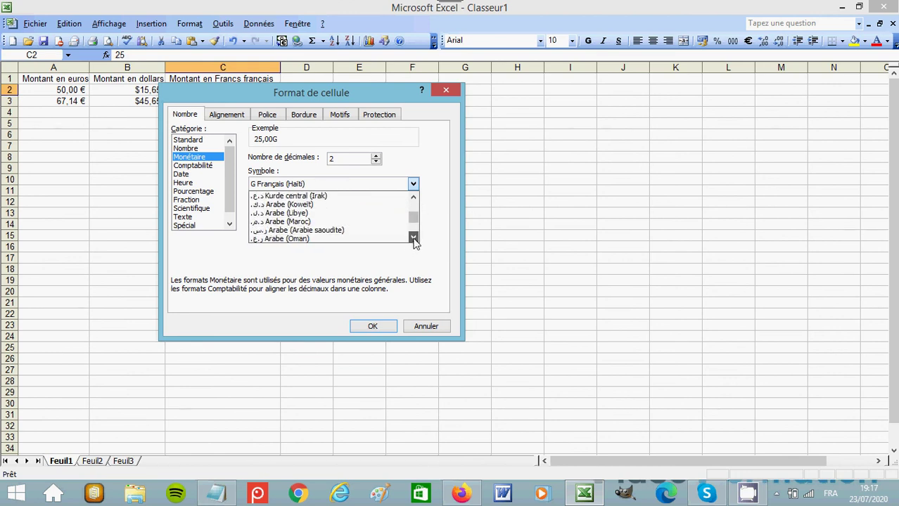
click(359, 233)
click(413, 184)
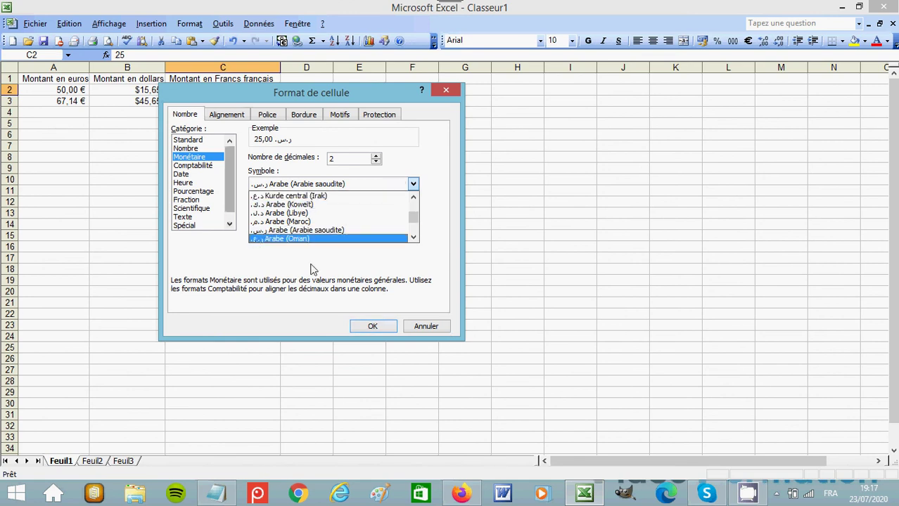
click(414, 238)
click(414, 238)
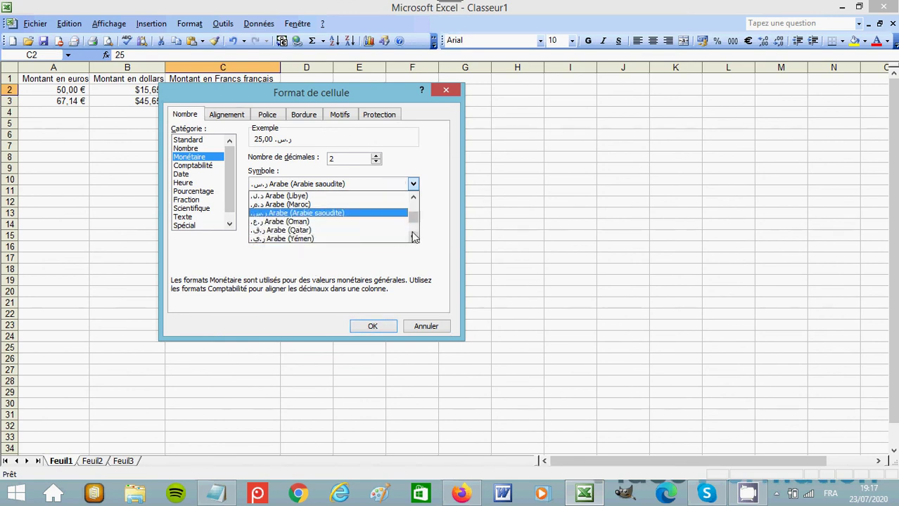
click(414, 238)
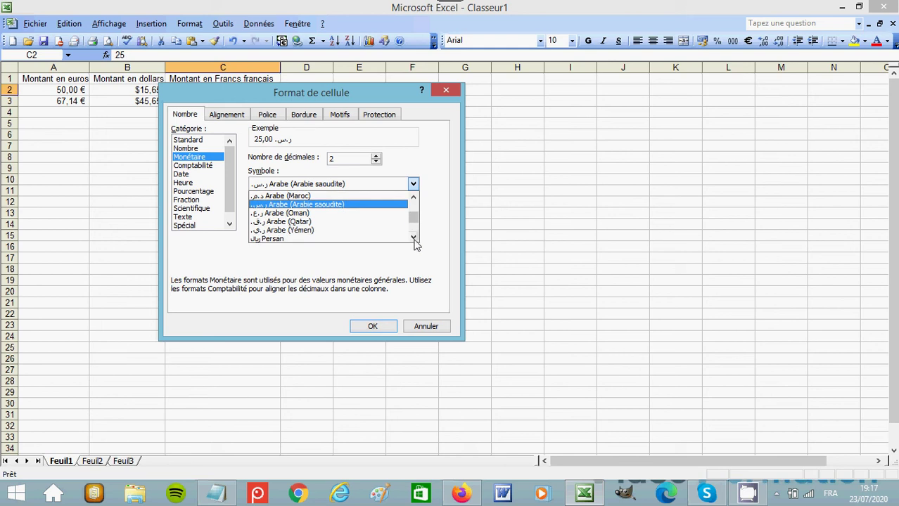
click(414, 239)
click(413, 239)
click(414, 238)
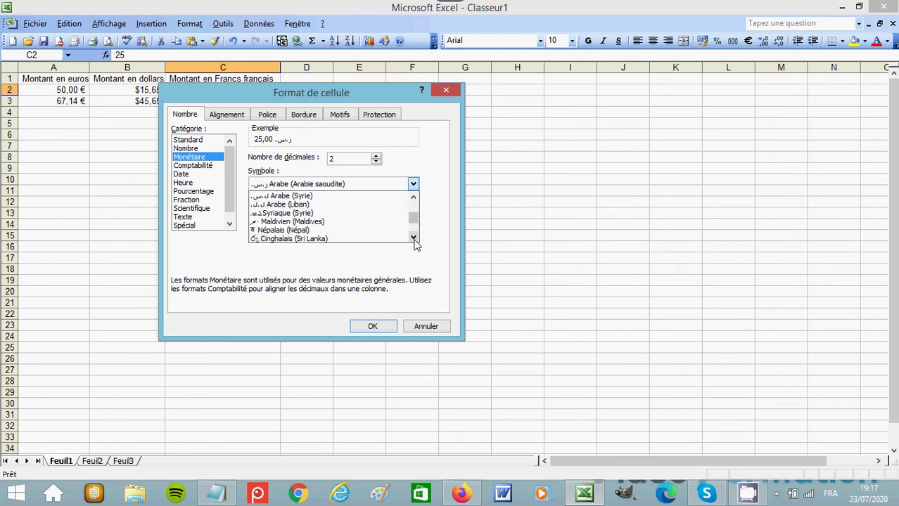
click(413, 238)
click(413, 238)
click(413, 238)
click(414, 239)
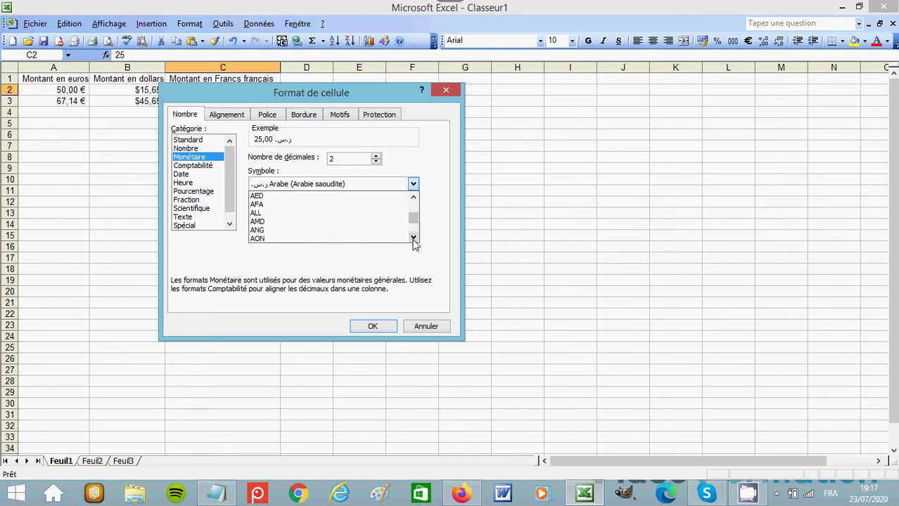
click(414, 239)
click(414, 237)
click(414, 237)
click(413, 237)
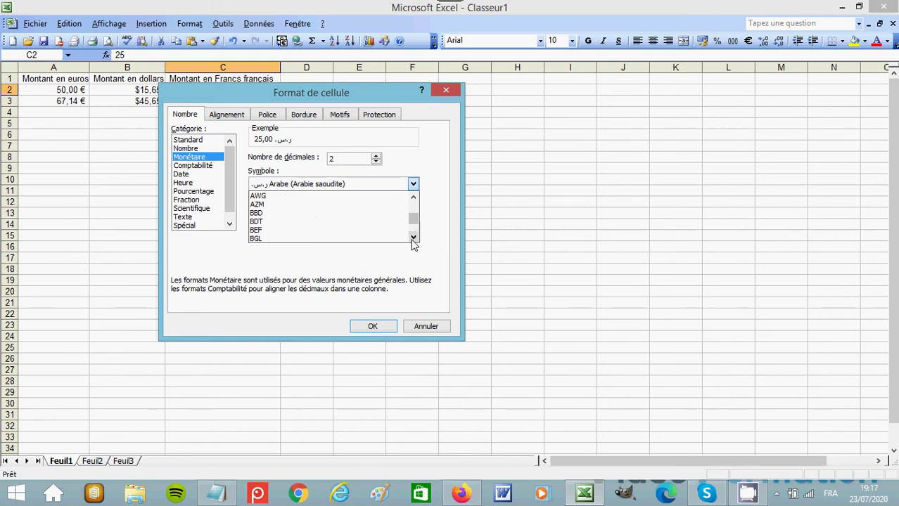
click(413, 238)
click(413, 238)
click(413, 238)
click(406, 254)
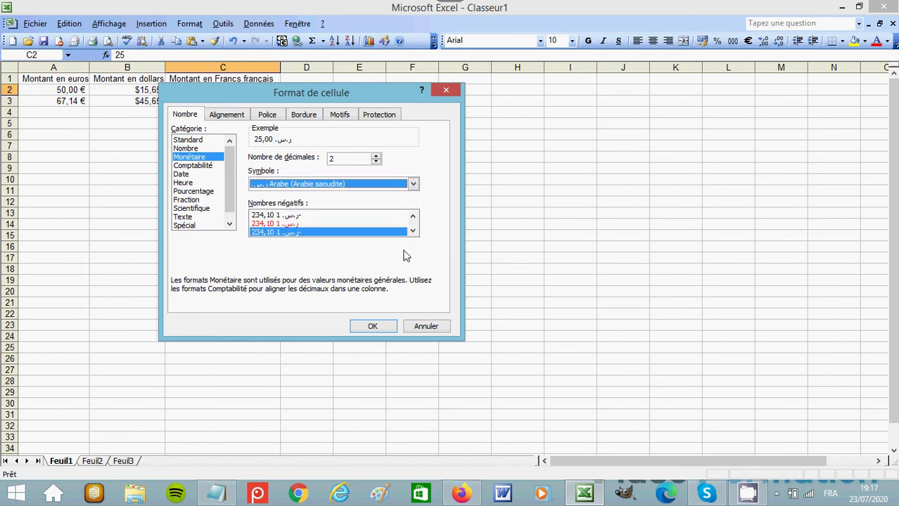
click(413, 186)
click(412, 237)
click(413, 237)
Pick the FRF currency symbol in Format de cellule and apply it to C2.
click(414, 237)
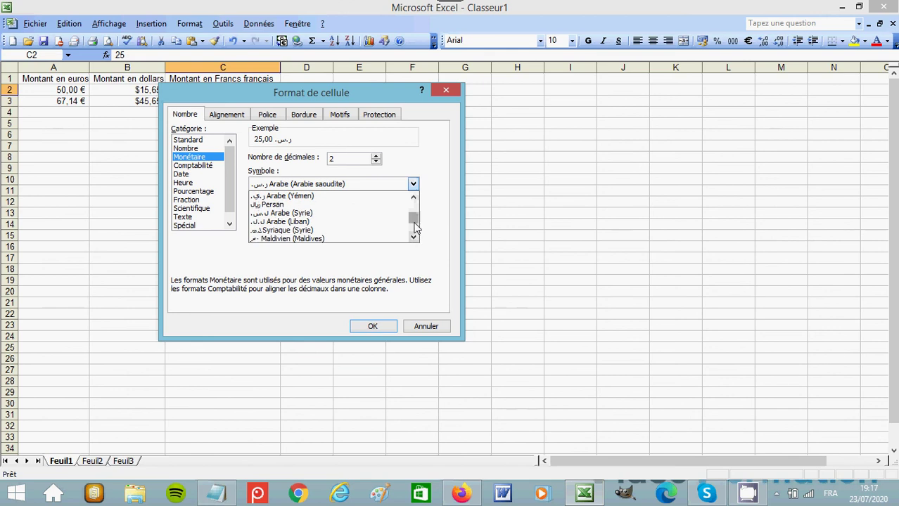
drag(414, 220, 414, 226)
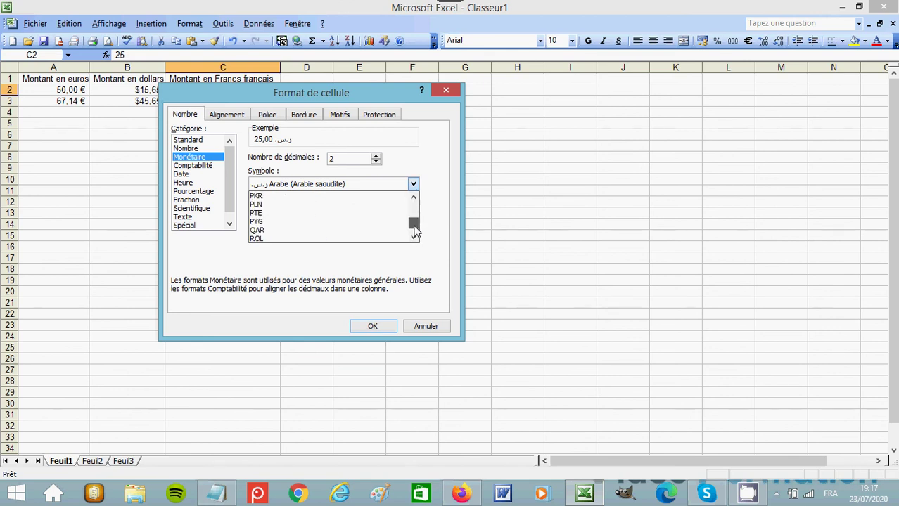
click(413, 198)
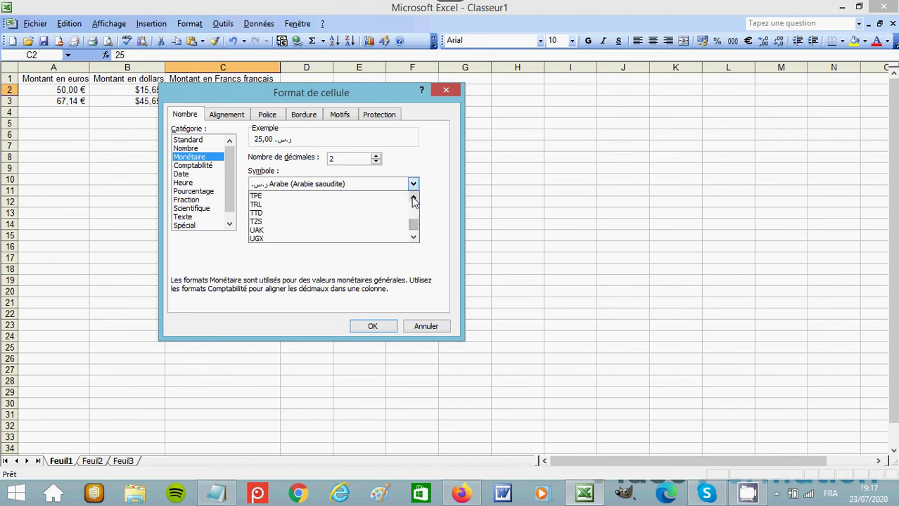
click(412, 199)
click(413, 199)
click(414, 199)
click(414, 199)
click(414, 199)
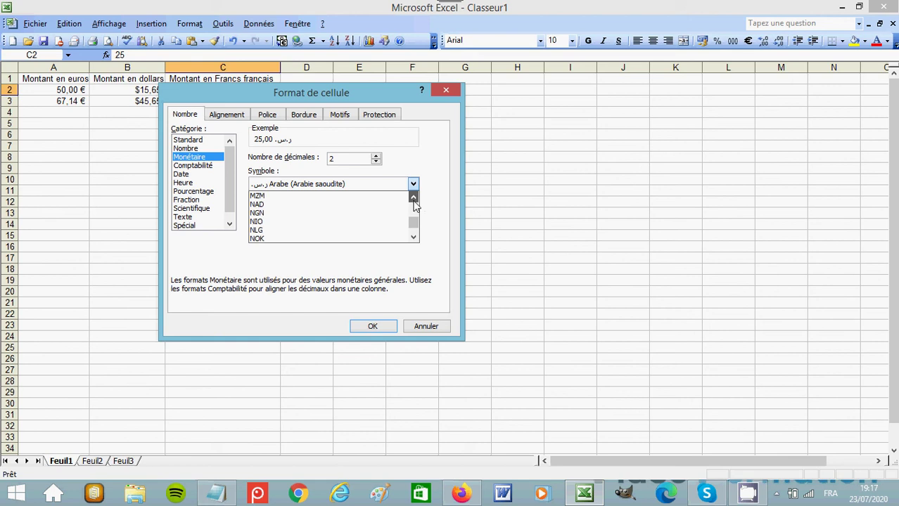
click(414, 199)
click(414, 199)
click(414, 199)
click(413, 199)
click(414, 199)
click(413, 199)
click(414, 199)
click(414, 199)
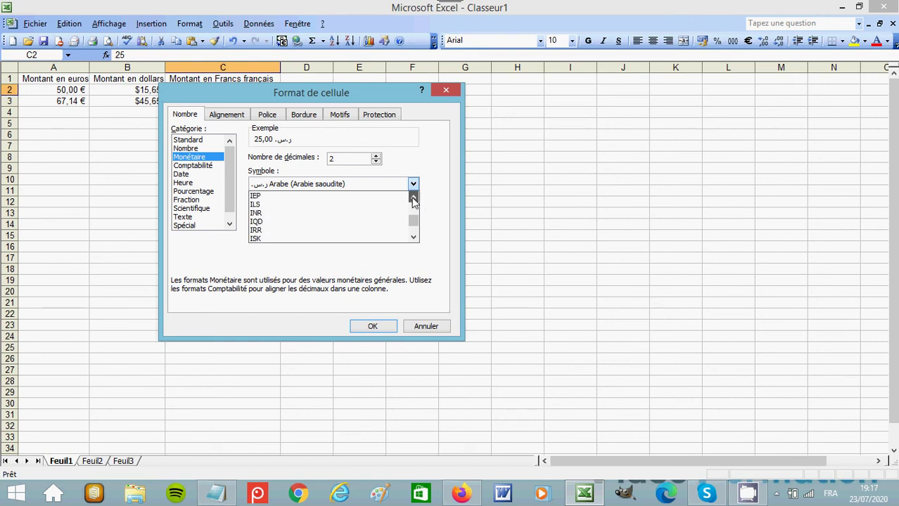
click(413, 199)
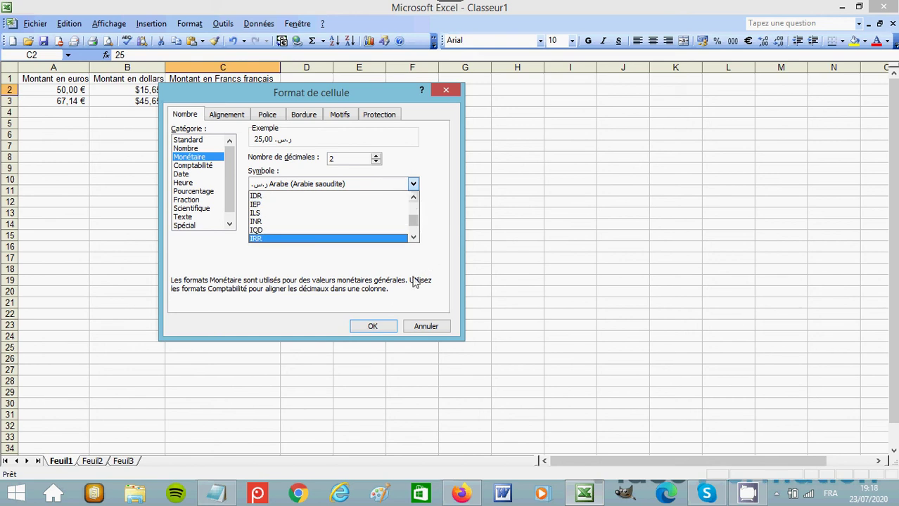
click(414, 200)
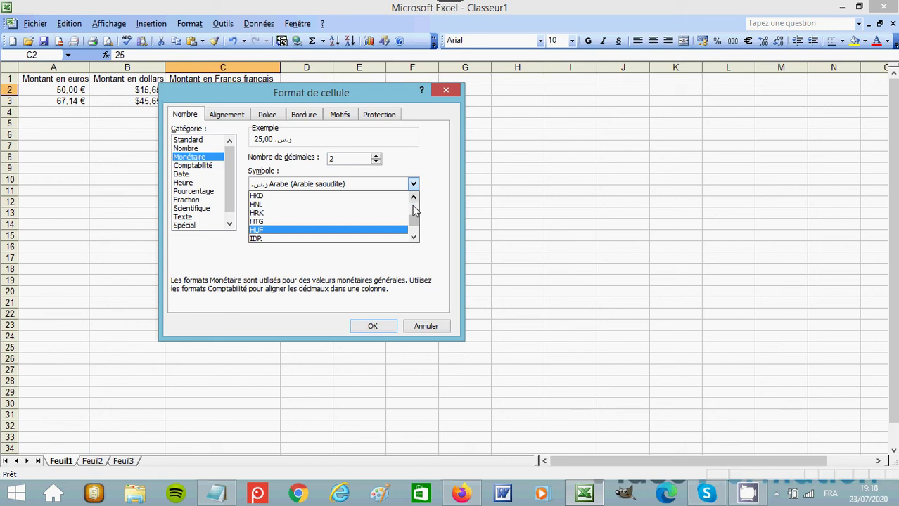
click(414, 199)
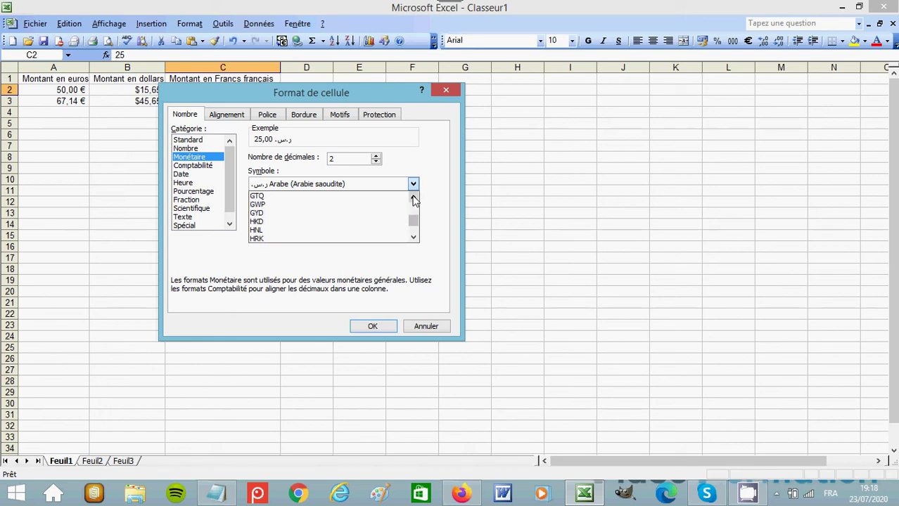
click(413, 199)
click(414, 199)
click(413, 199)
click(414, 199)
click(414, 199)
click(414, 199)
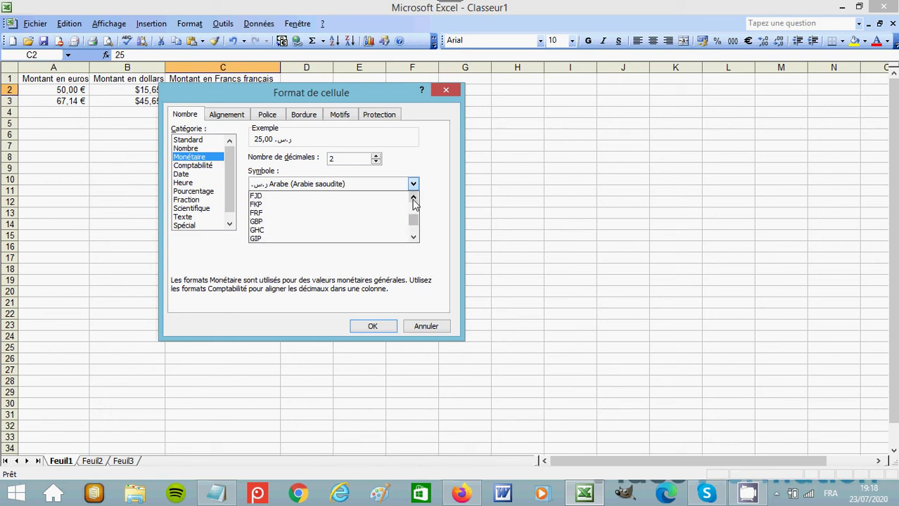
click(414, 199)
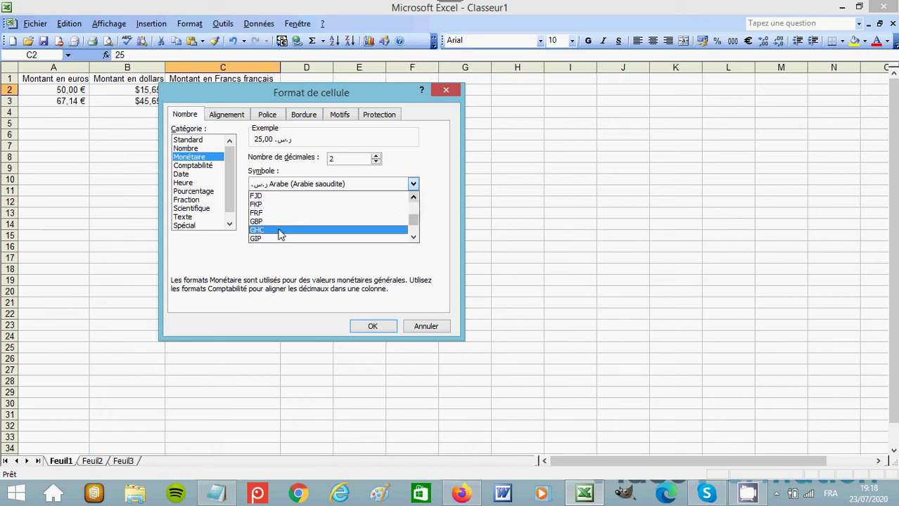
click(256, 213)
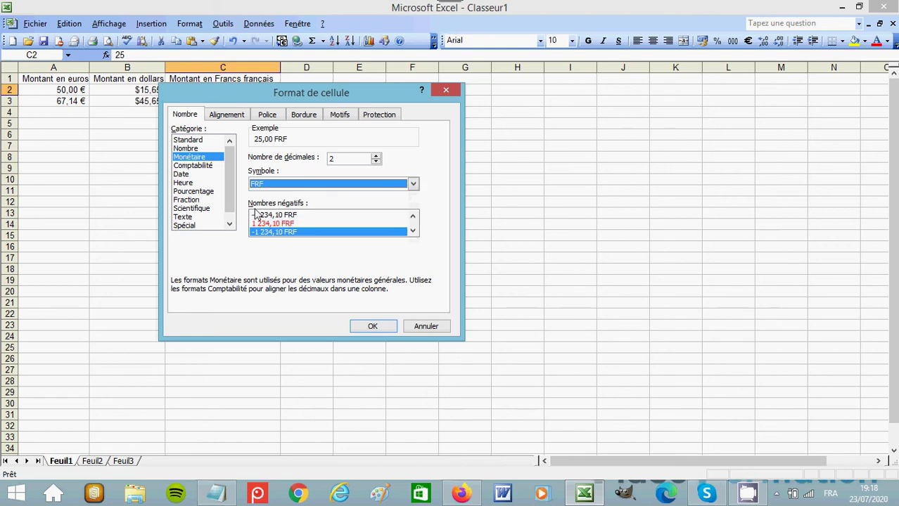
click(373, 326)
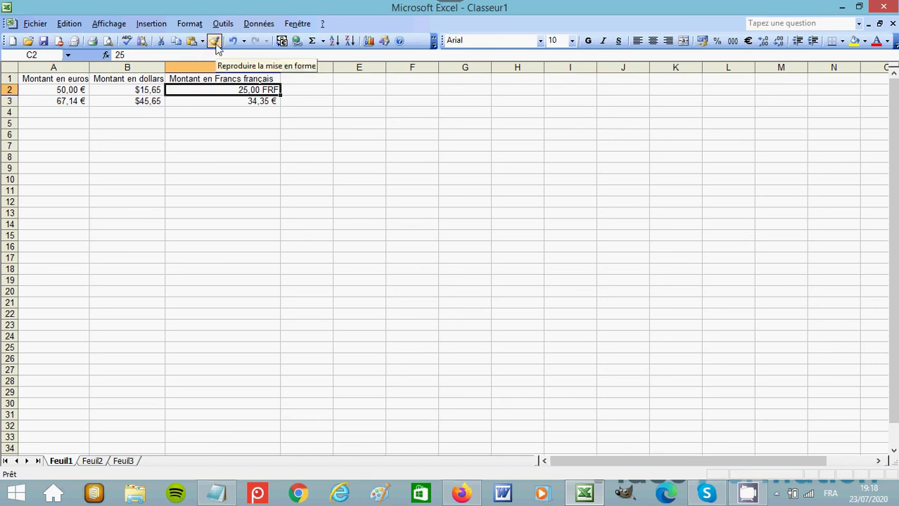
Pick up C2's FRF currency formatting with the Reproduire la mise en forme (Format Painter) tool.
click(215, 42)
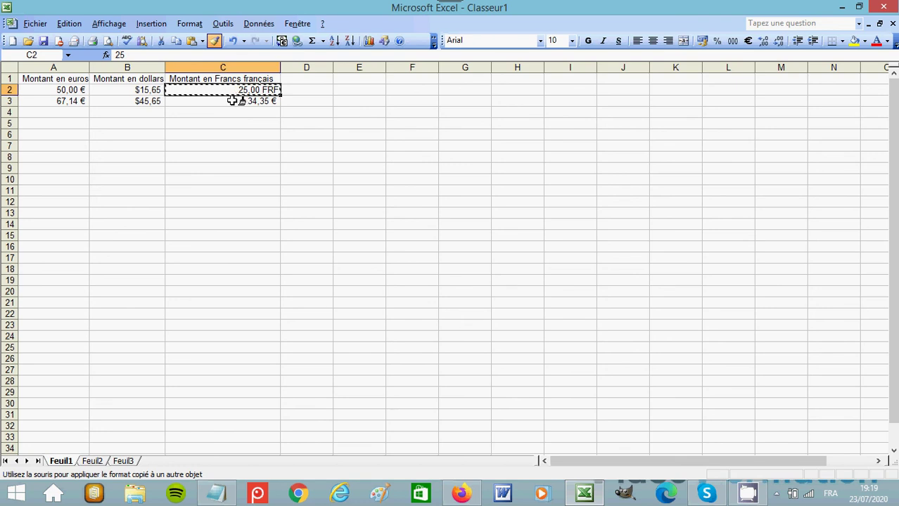
Paint the copied FRF format onto cell C3 so it reads 34,35 FRF.
click(233, 101)
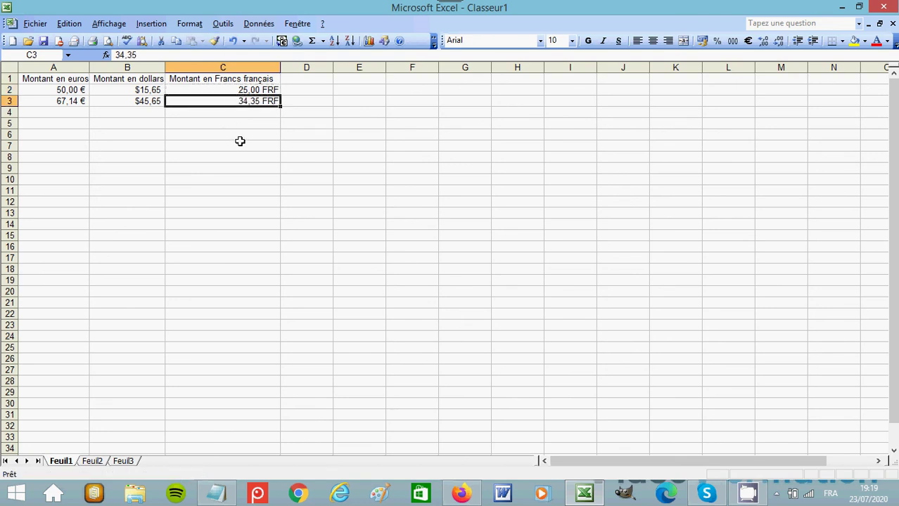